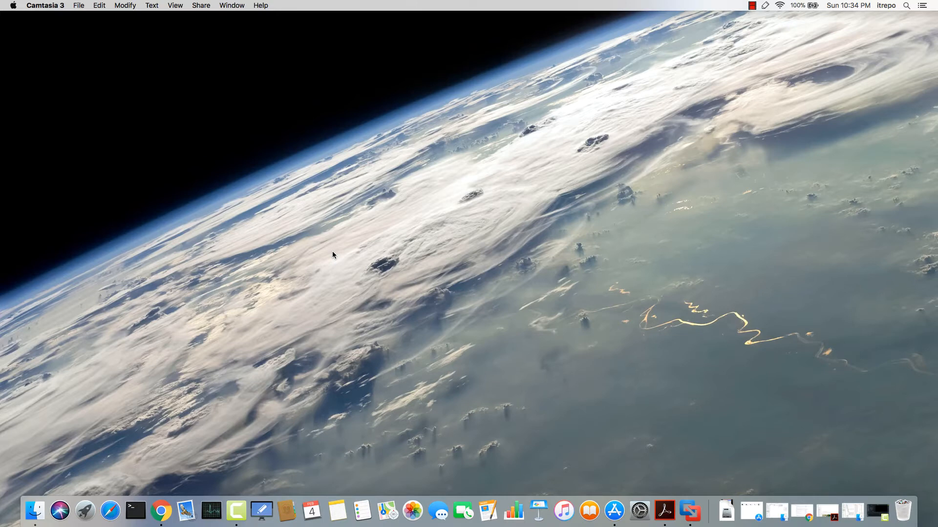
# Launch VMware Fusion from Launchpad and close its empty virtual machine library window
pyautogui.click(85, 511)
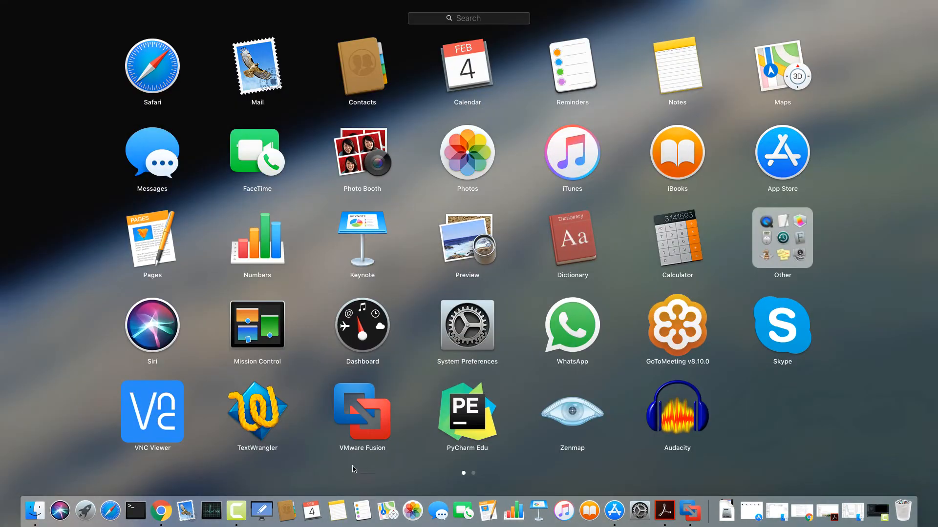
pyautogui.click(366, 430)
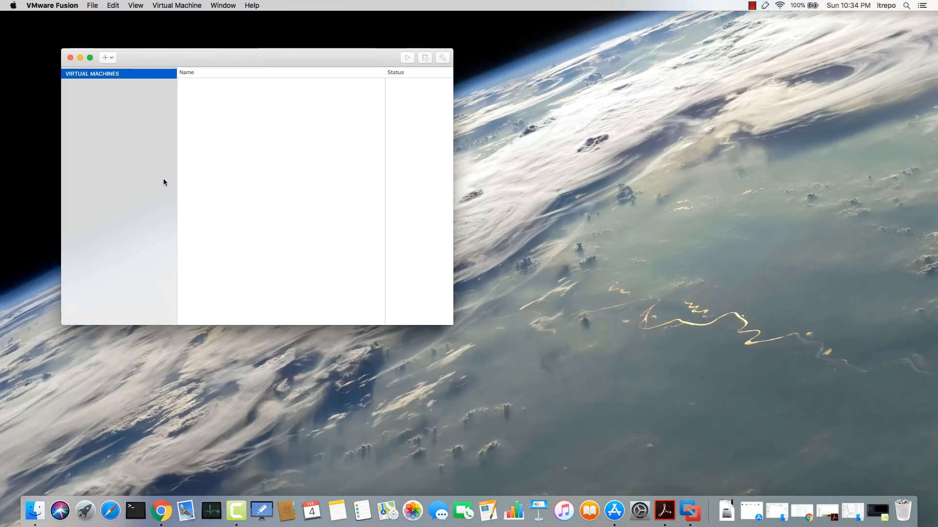
pyautogui.moveTo(164, 68); pyautogui.dragTo(352, 119)
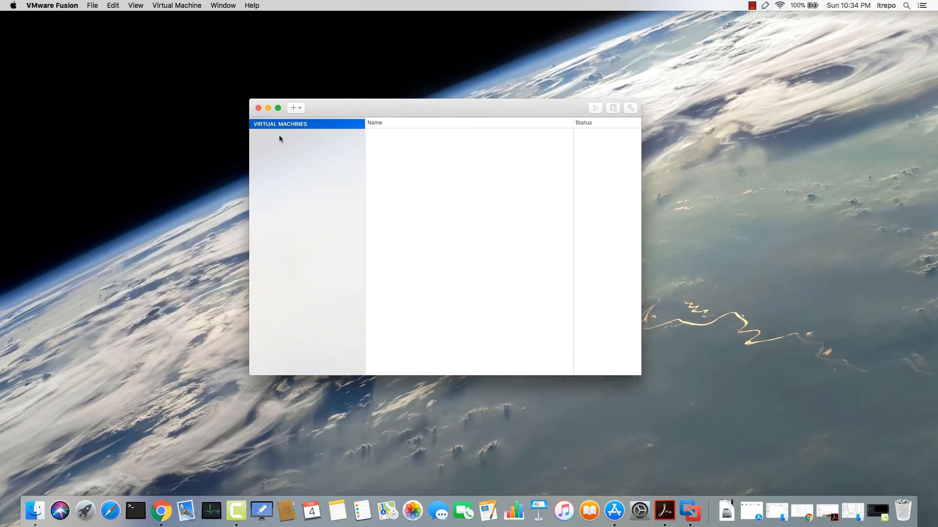
pyautogui.click(259, 108)
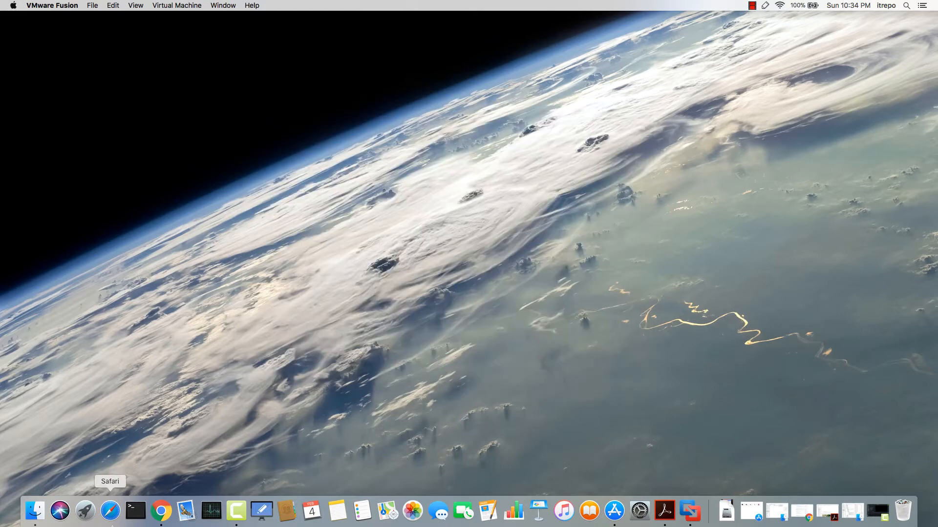
# Open a new Chrome window from the Dock and make it full screen
pyautogui.rightClick(160, 511)
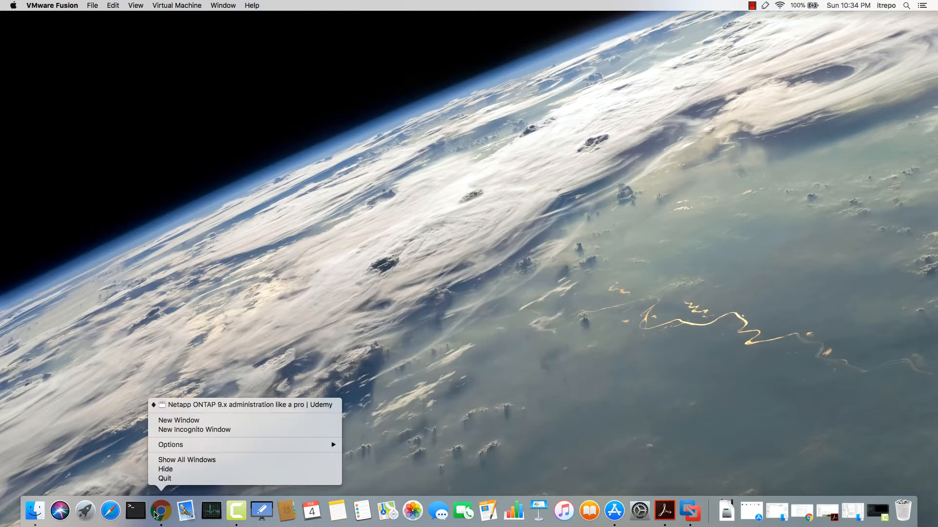
pyautogui.click(178, 420)
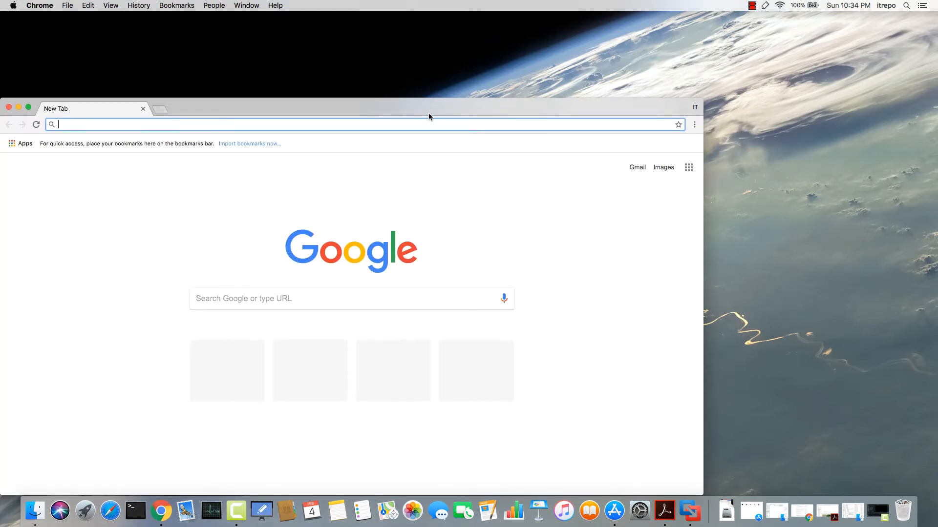
pyautogui.doubleClick(430, 107)
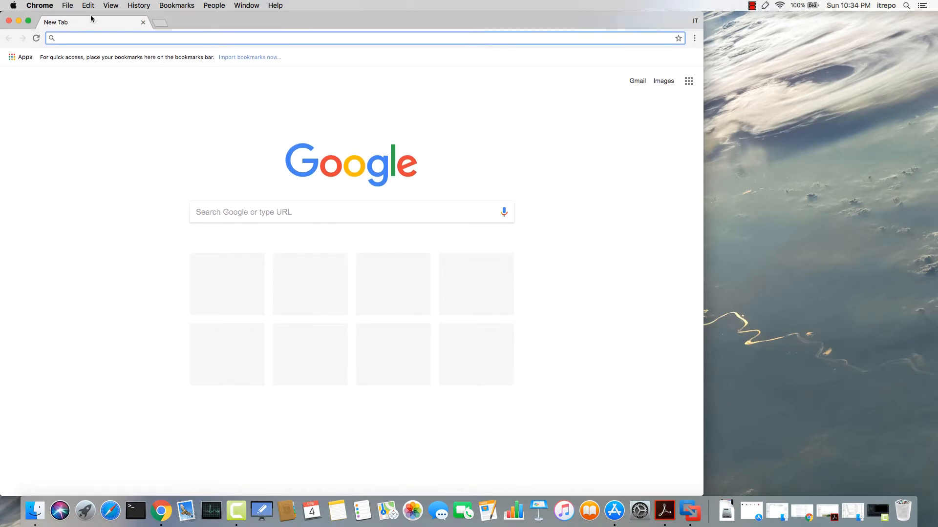
pyautogui.click(28, 20)
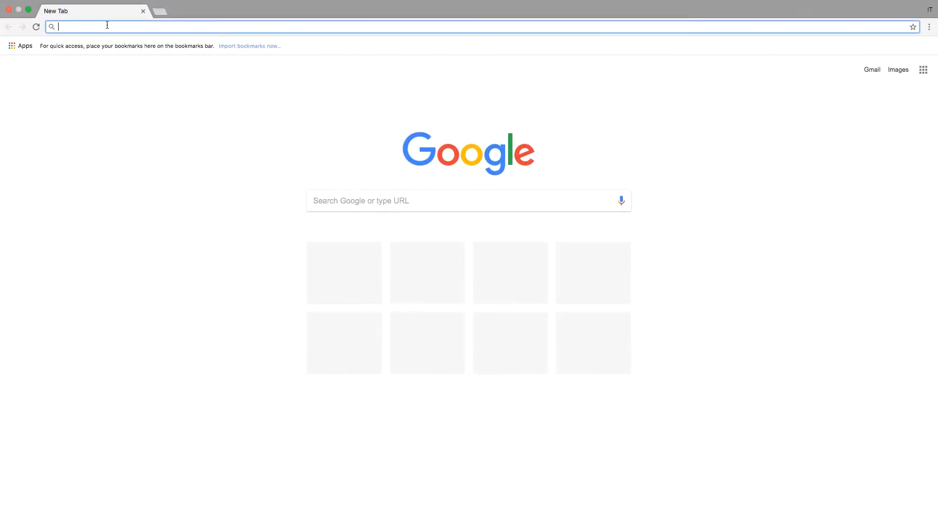
# Go to the netapp.com homepage and open the NetApp Site Login page
pyautogui.write('netapp')
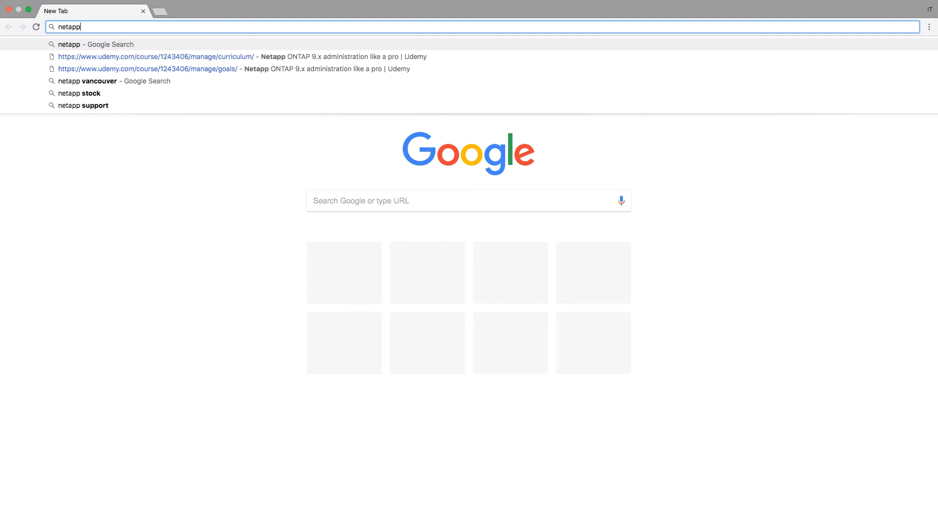
pyautogui.hotkey('ctrl', 'Return')
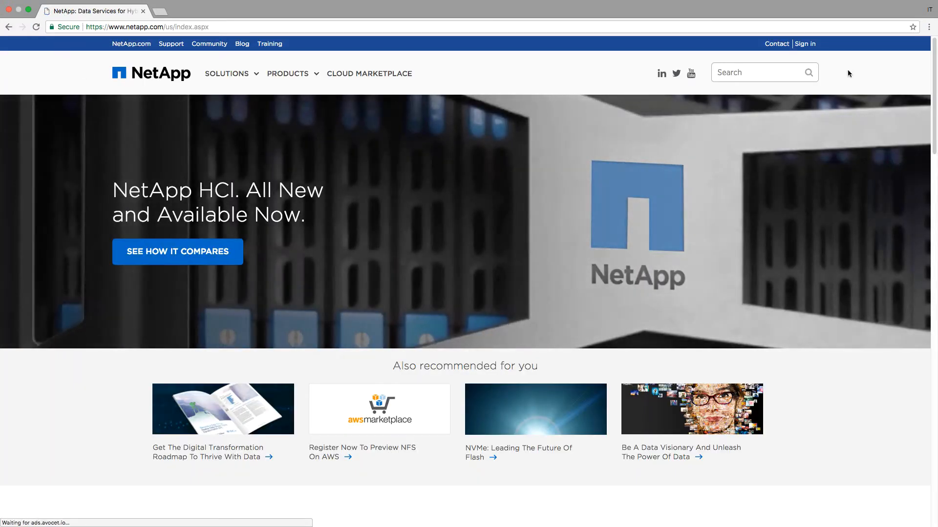
pyautogui.click(810, 43)
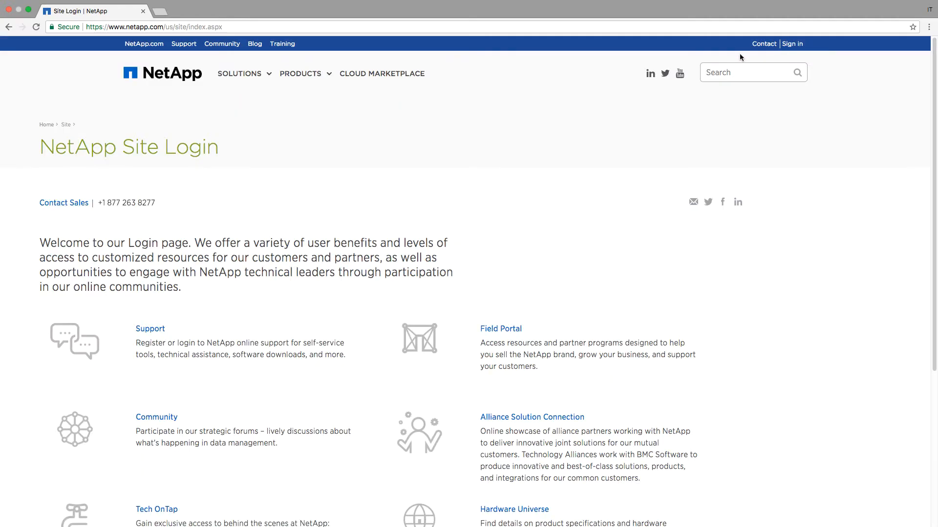
pyautogui.scroll(-4, 411, 231)
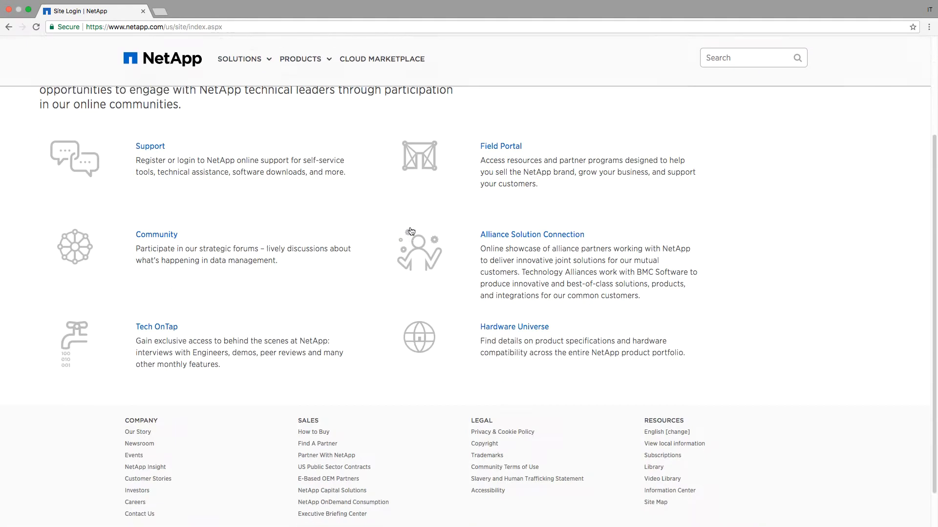
pyautogui.scroll(-1, 411, 231)
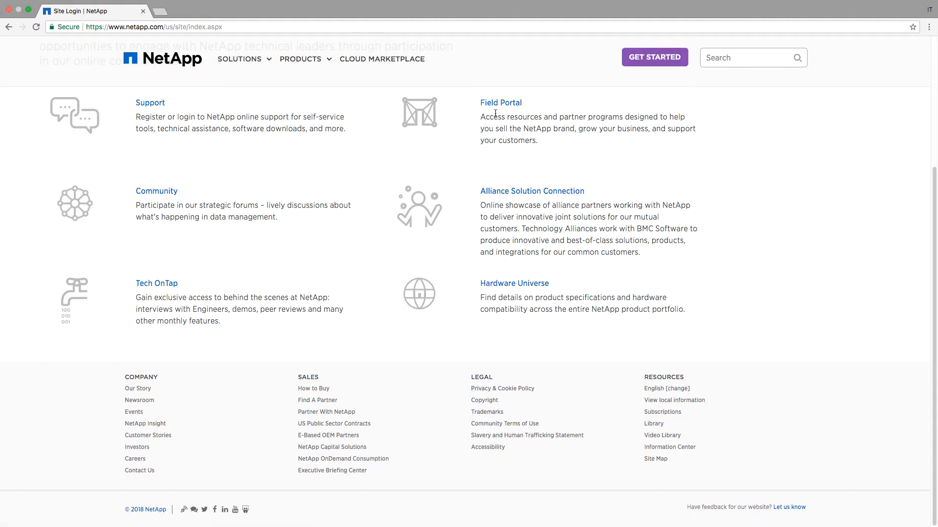
# Open NetApp Support in a new tab and go to DOWNLOADS > Software
pyautogui.click(151, 103)
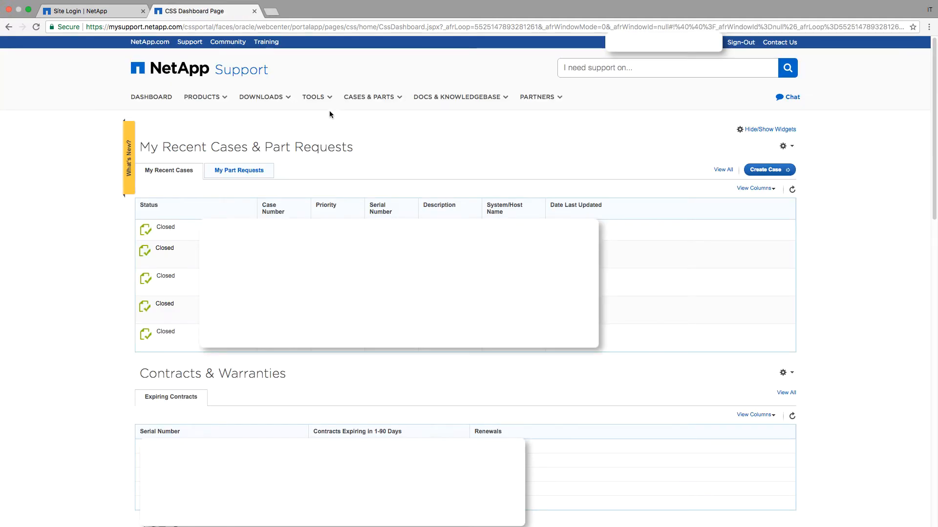
pyautogui.click(287, 97)
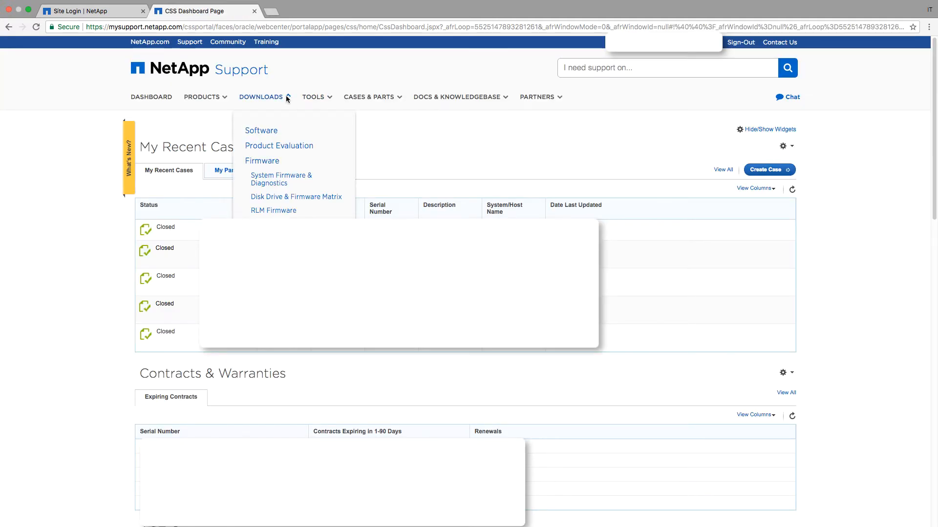
pyautogui.click(266, 131)
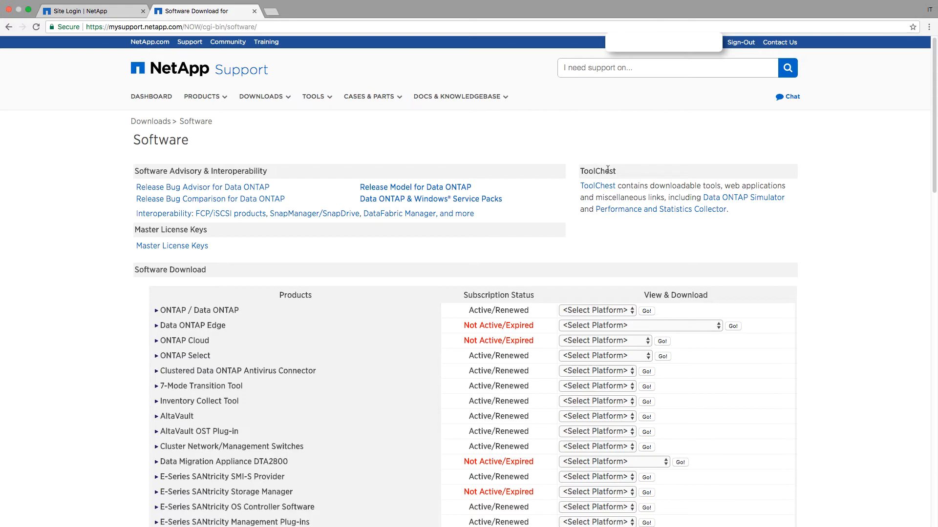
# Open the Data ONTAP Simulator page and highlight the v8 support, VMware VM and no-HA notes
pyautogui.click(757, 200)
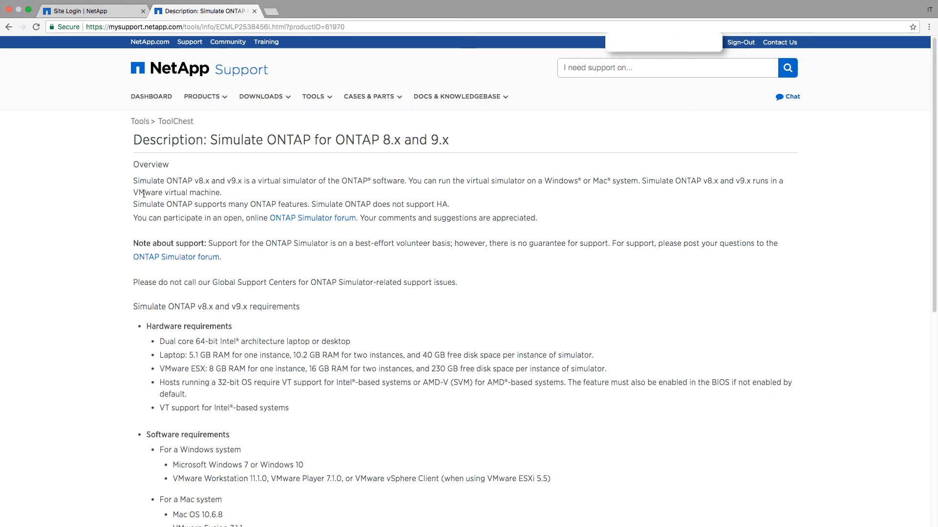
pyautogui.moveTo(198, 181); pyautogui.dragTo(238, 182)
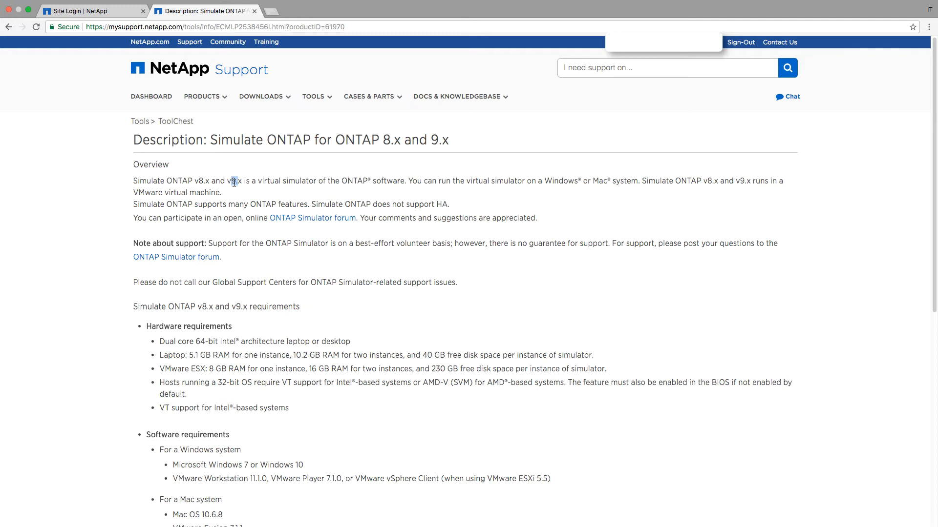
pyautogui.moveTo(194, 181); pyautogui.dragTo(205, 181)
pyautogui.moveTo(205, 181); pyautogui.dragTo(209, 181)
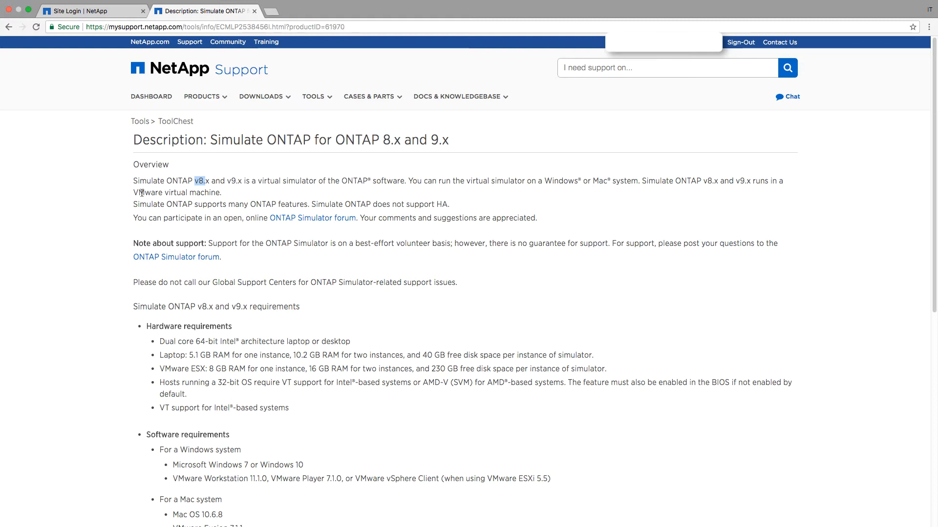
pyautogui.moveTo(139, 192); pyautogui.dragTo(215, 192)
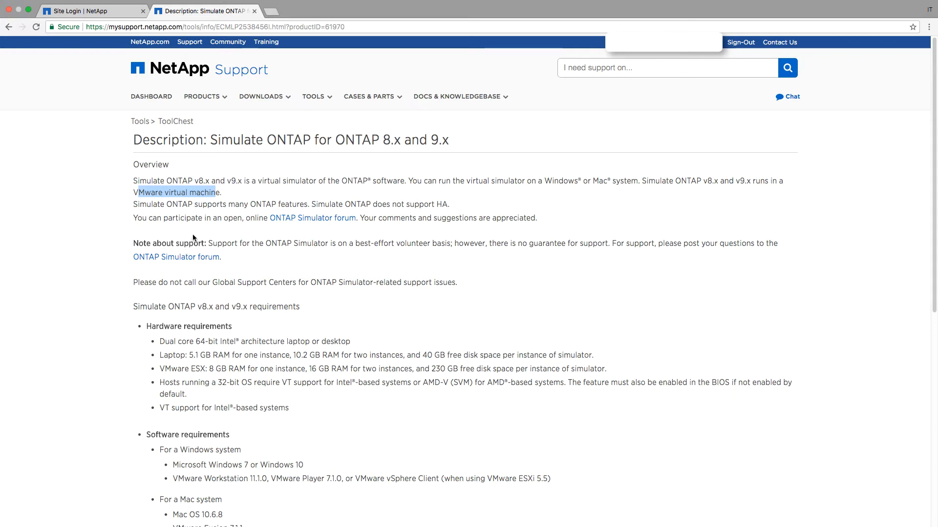
pyautogui.moveTo(325, 204); pyautogui.dragTo(449, 205)
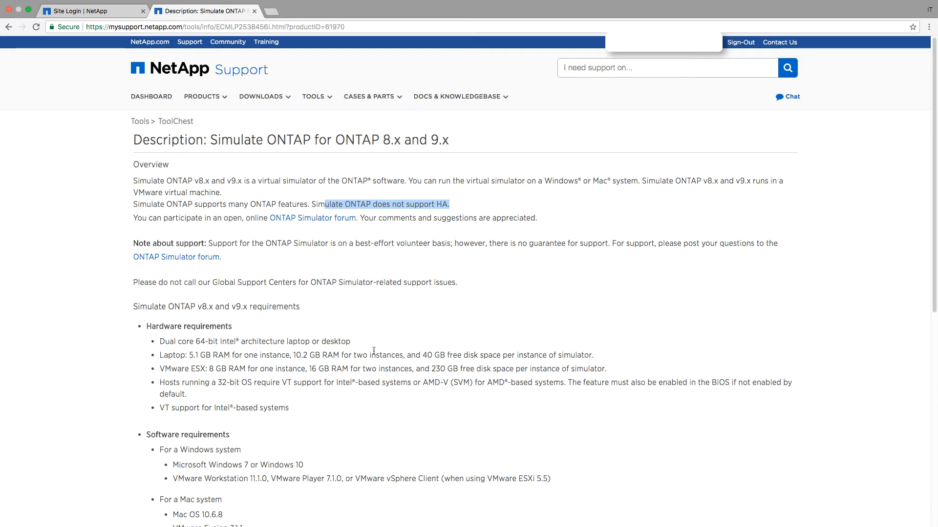
# Scroll to the requirements and highlight the 64-bit Intel and per-instance laptop RAM lines
pyautogui.scroll(-2, 371, 353)
pyautogui.scroll(-2, 370, 353)
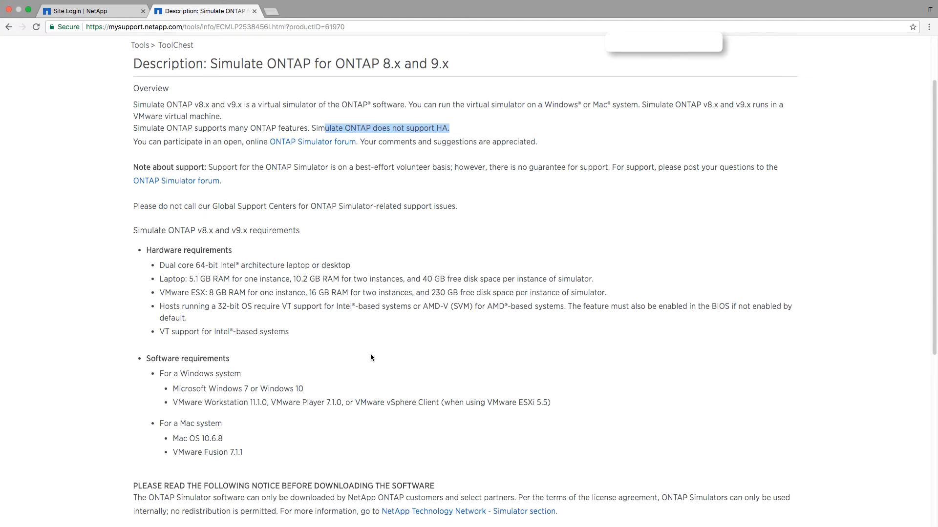
pyautogui.scroll(-2, 371, 353)
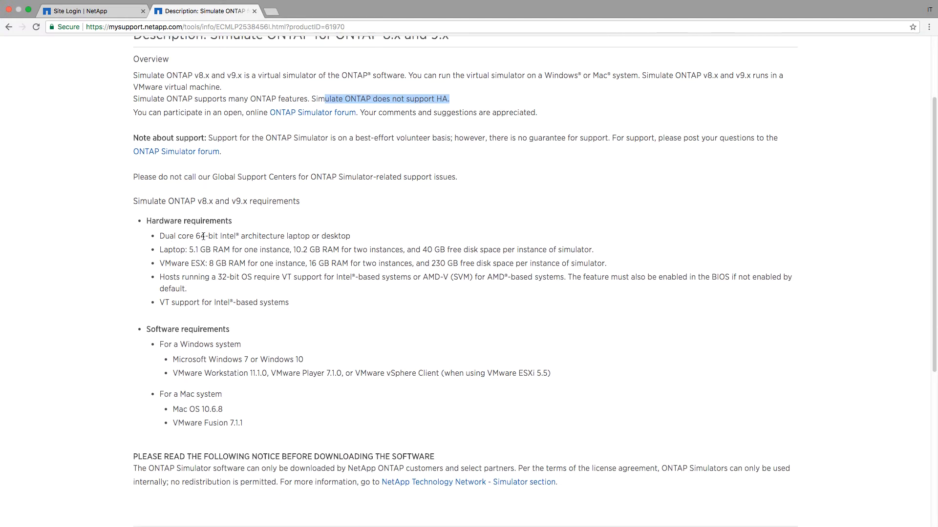
pyautogui.moveTo(205, 236); pyautogui.dragTo(355, 239)
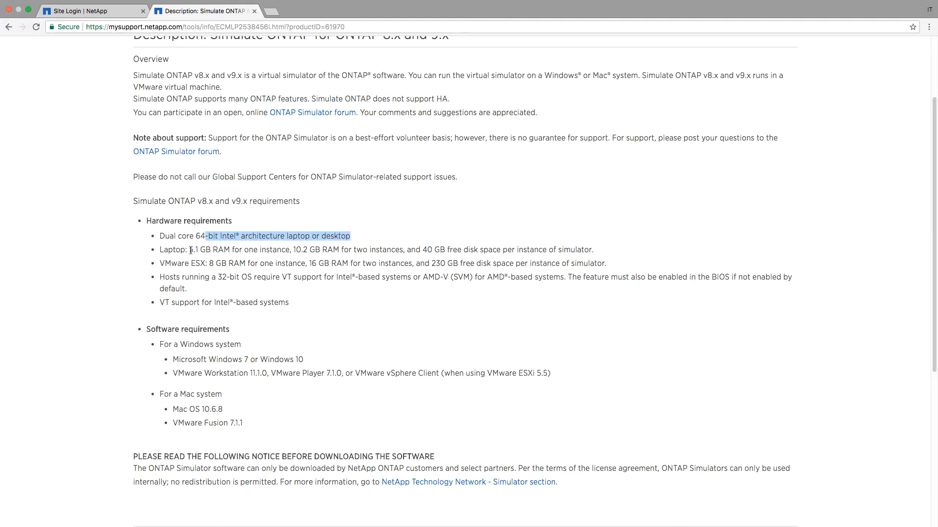
pyautogui.moveTo(190, 251); pyautogui.dragTo(402, 248)
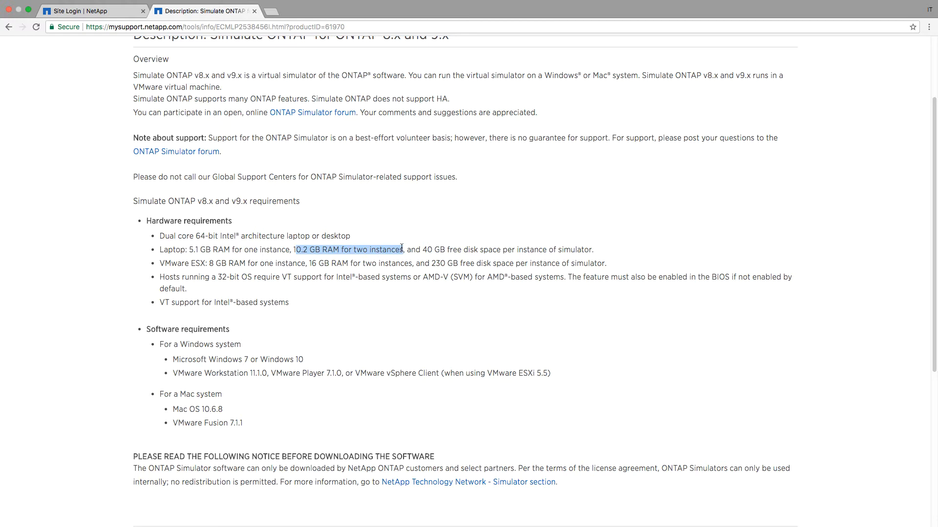
pyautogui.click(335, 254)
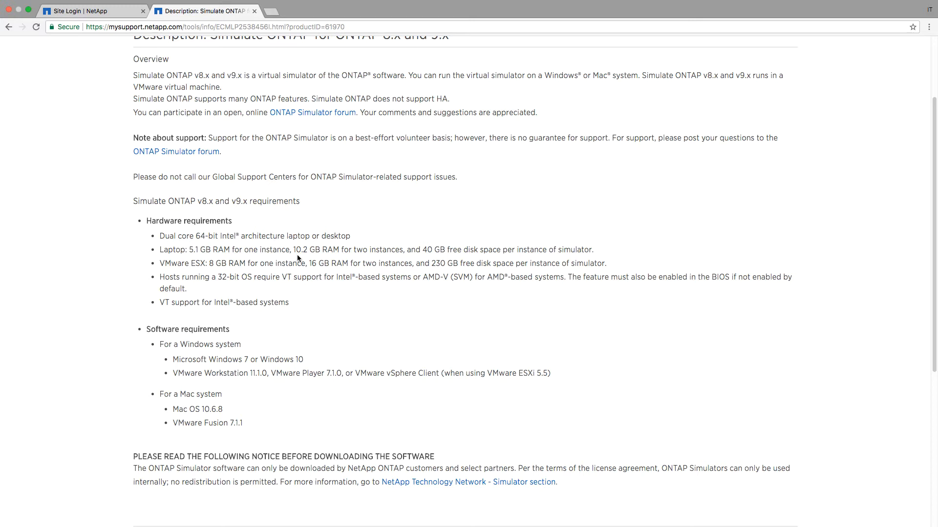
# Highlight the 10.2 GB RAM figure and bring up About This Mac alongside it
pyautogui.moveTo(295, 250); pyautogui.dragTo(305, 253)
pyautogui.moveTo(305, 254); pyautogui.dragTo(302, 250)
pyautogui.moveTo(301, 250); pyautogui.dragTo(304, 250)
pyautogui.press('super+Tab')
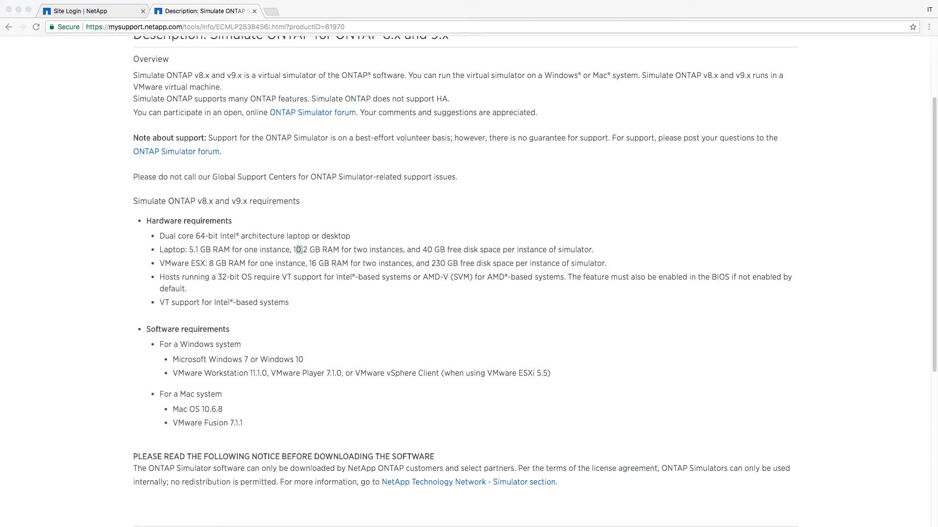
pyautogui.moveTo(0, 241); pyautogui.dragTo(222, 241)
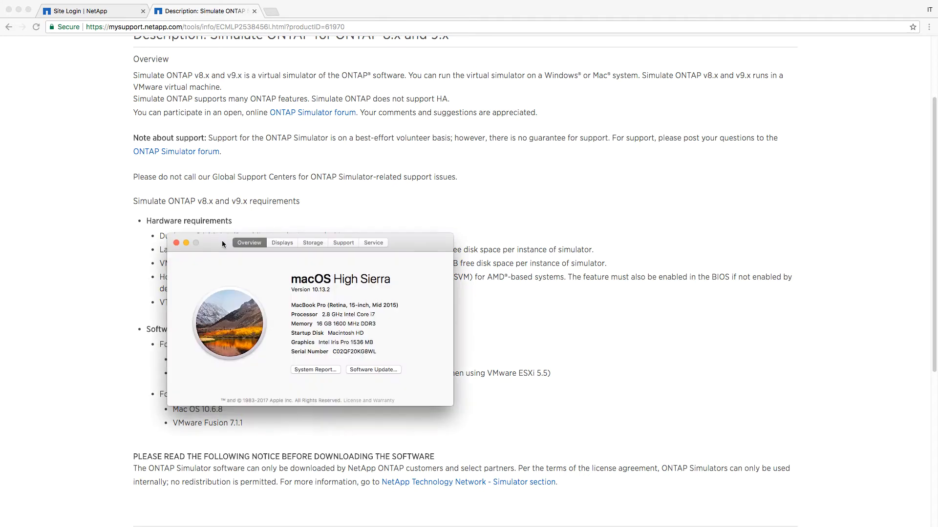
# Select the Mac's 16 GB memory figure, then close About This Mac
pyautogui.doubleClick(320, 324)
pyautogui.click(176, 243)
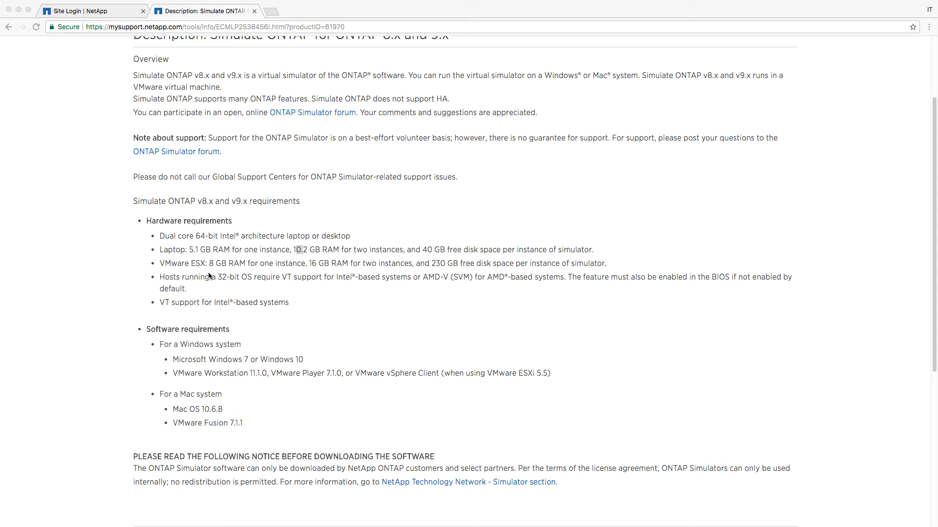
pyautogui.click(299, 302)
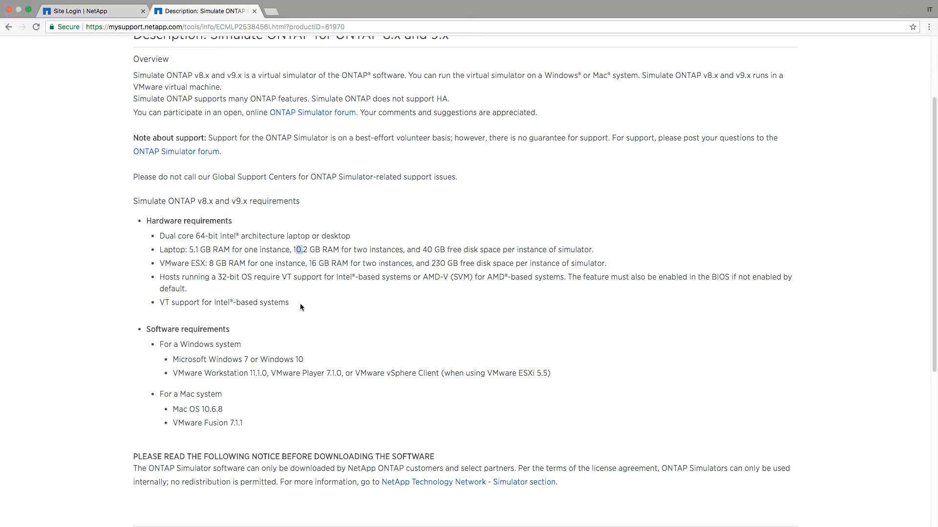
pyautogui.click(301, 264)
pyautogui.moveTo(159, 249); pyautogui.dragTo(309, 250)
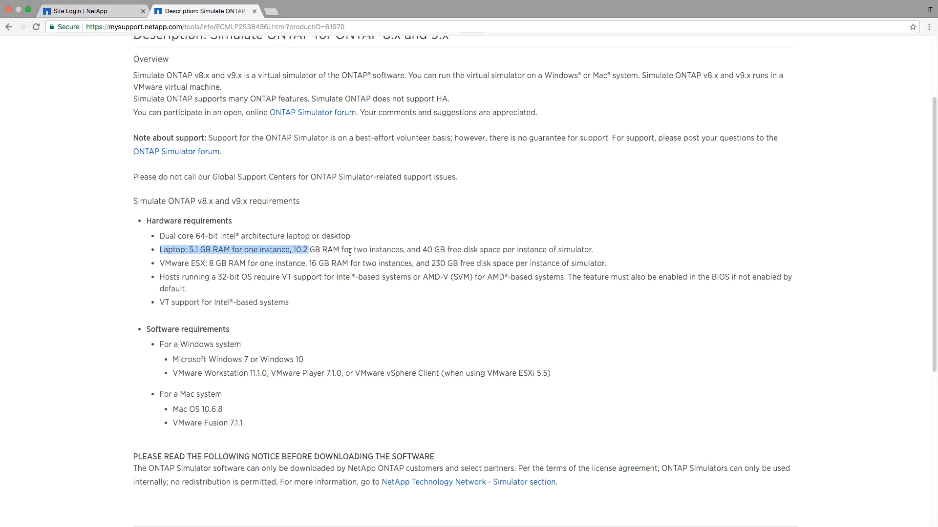
pyautogui.click(388, 253)
pyautogui.moveTo(420, 250); pyautogui.dragTo(457, 250)
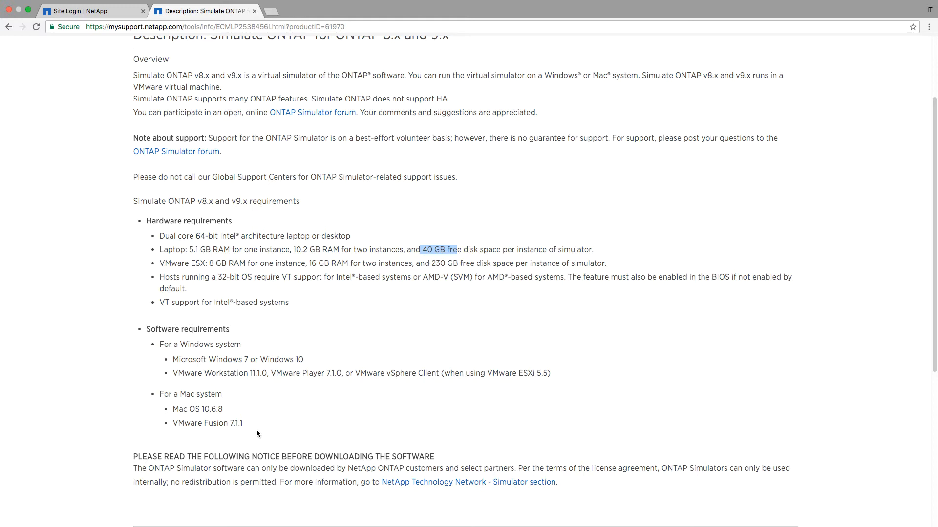
# Accept the simulator license agreement and continue to the download page
pyautogui.scroll(-3, 213, 394)
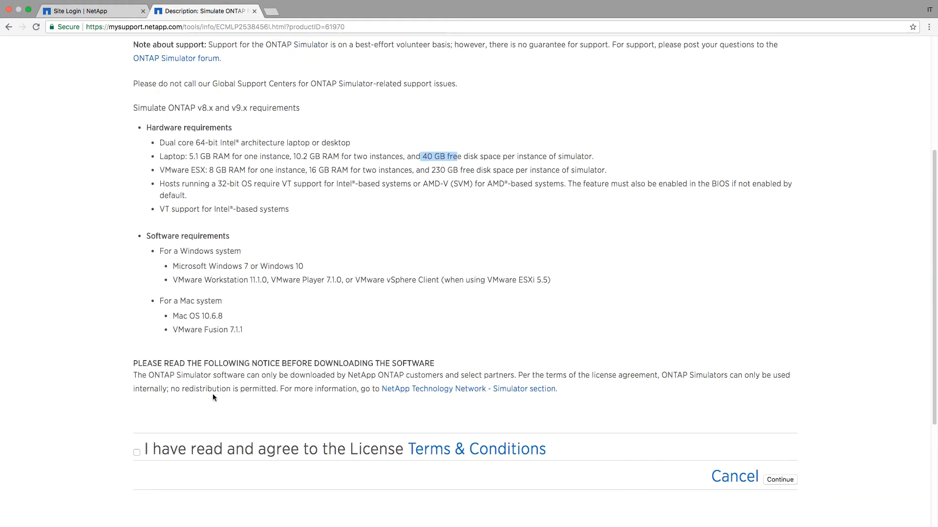
pyautogui.scroll(3, 213, 393)
pyautogui.scroll(-8, 213, 392)
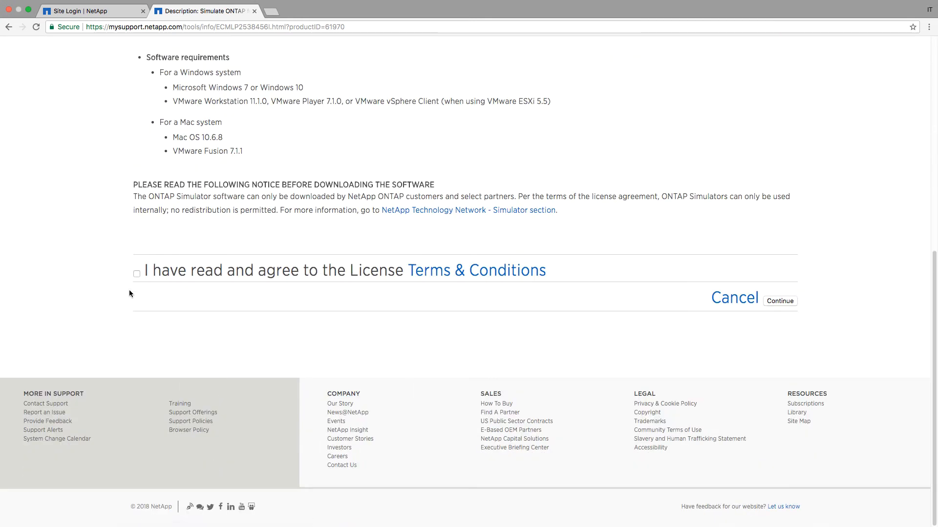
pyautogui.click(136, 274)
pyautogui.click(779, 301)
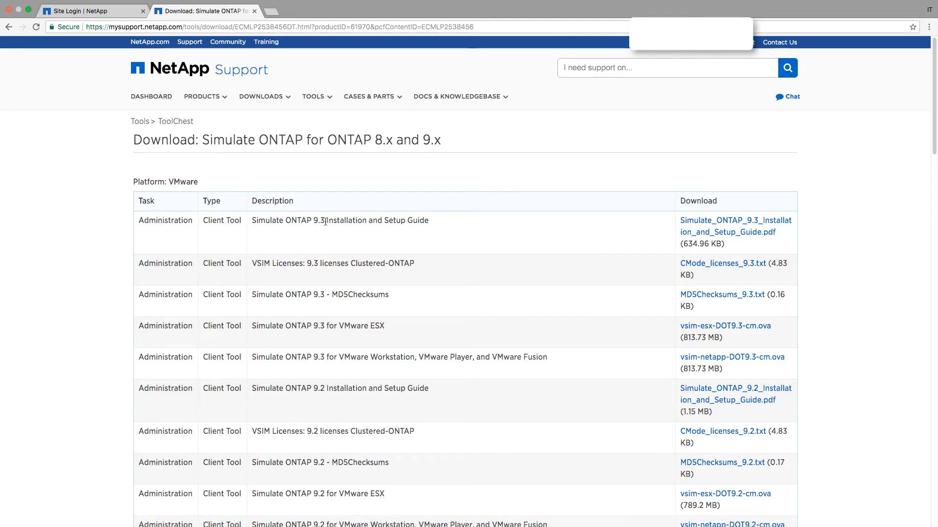
# Find the 9.3 VMware entry and download vsim-netapp-DOT9.3-cm.ova
pyautogui.scroll(-3, 324, 398)
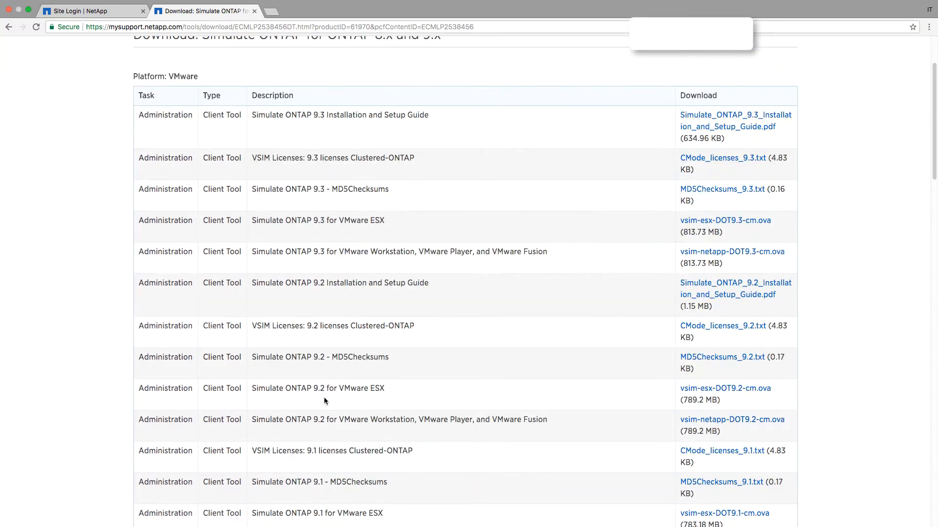
pyautogui.scroll(-7, 323, 397)
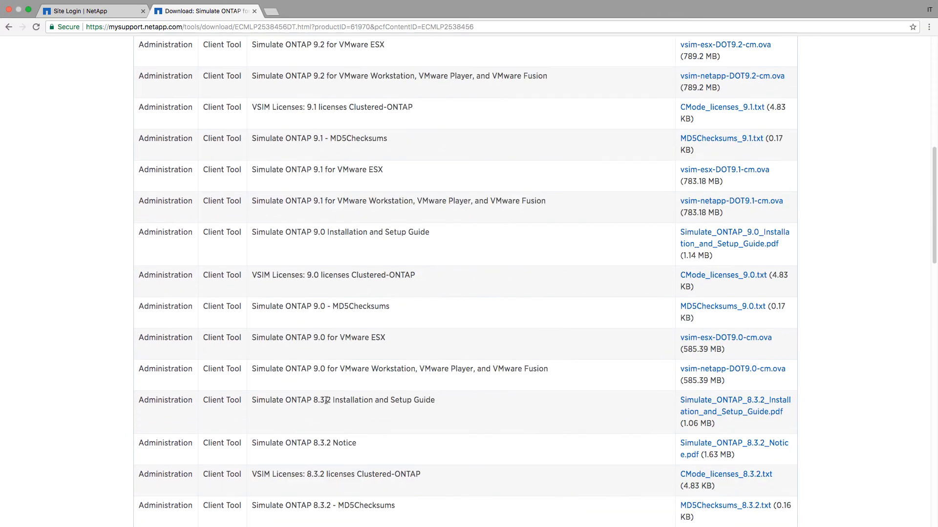
pyautogui.scroll(-4, 326, 401)
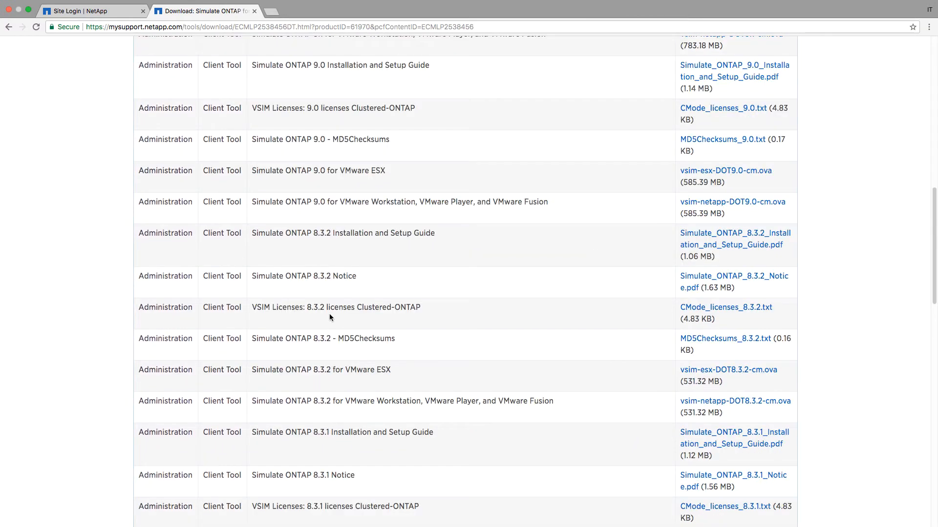
pyautogui.scroll(-5, 329, 318)
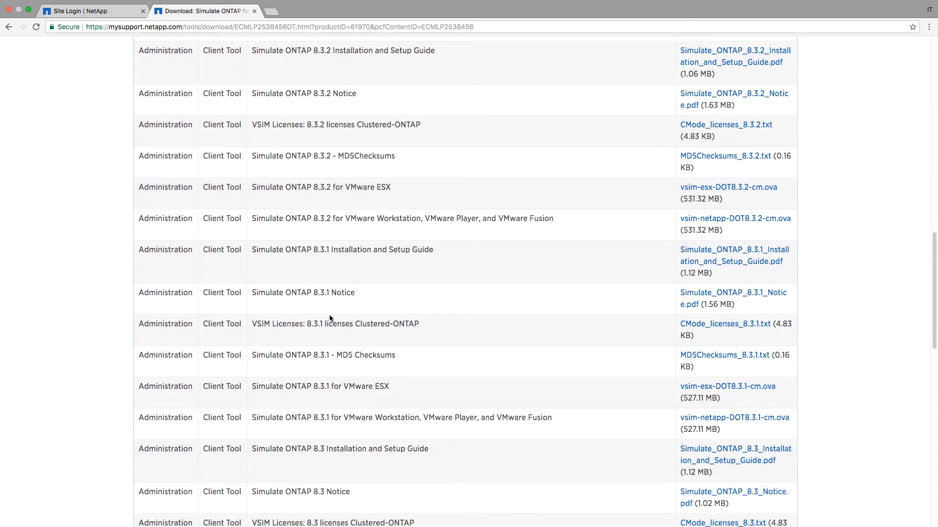
pyautogui.scroll(-10, 330, 318)
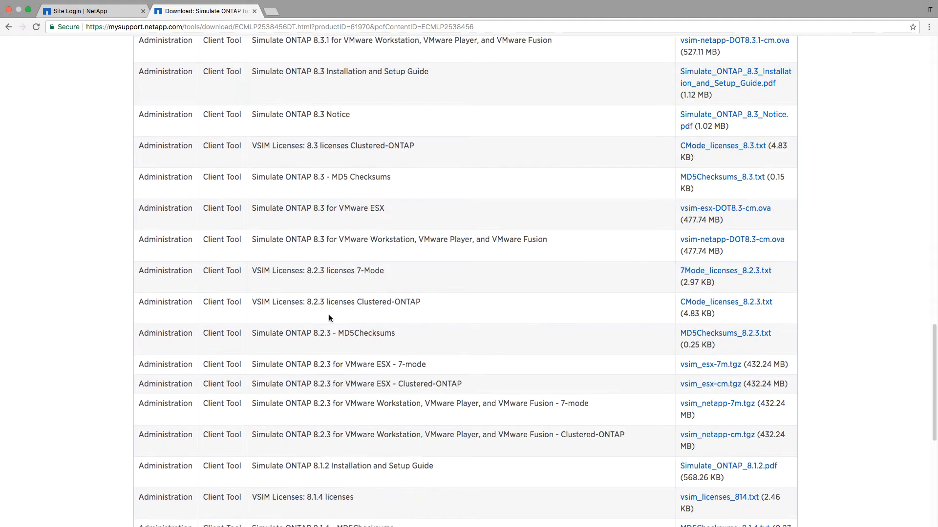
pyautogui.scroll(-2, 324, 331)
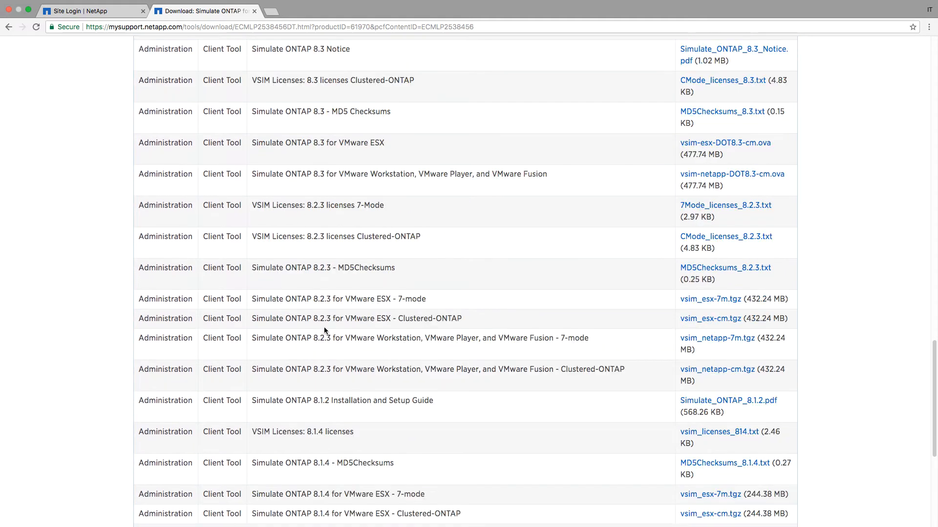
pyautogui.scroll(-4, 324, 330)
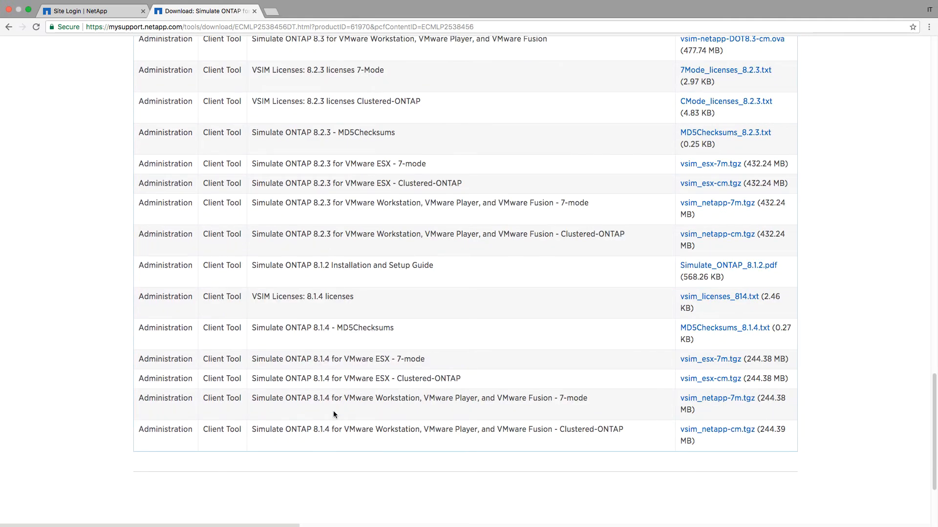
pyautogui.scroll(20, 326, 391)
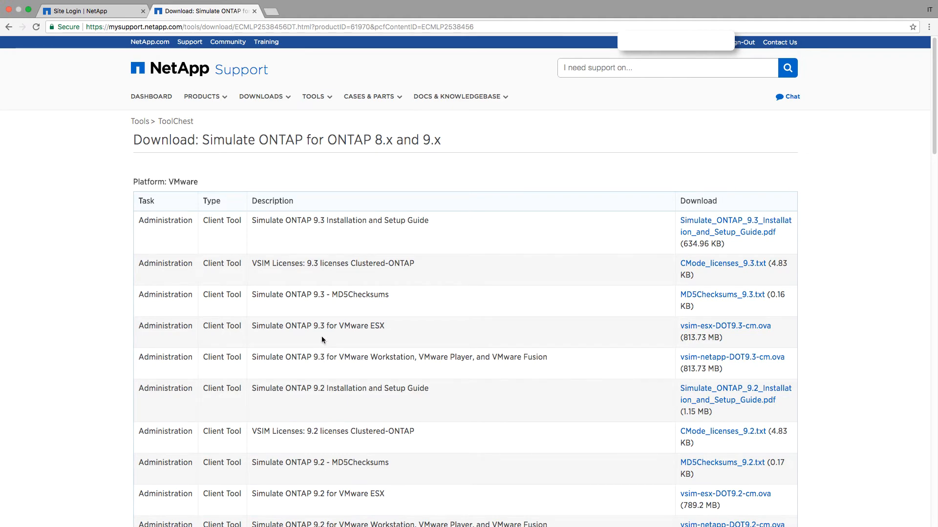
pyautogui.moveTo(323, 327); pyautogui.dragTo(381, 328)
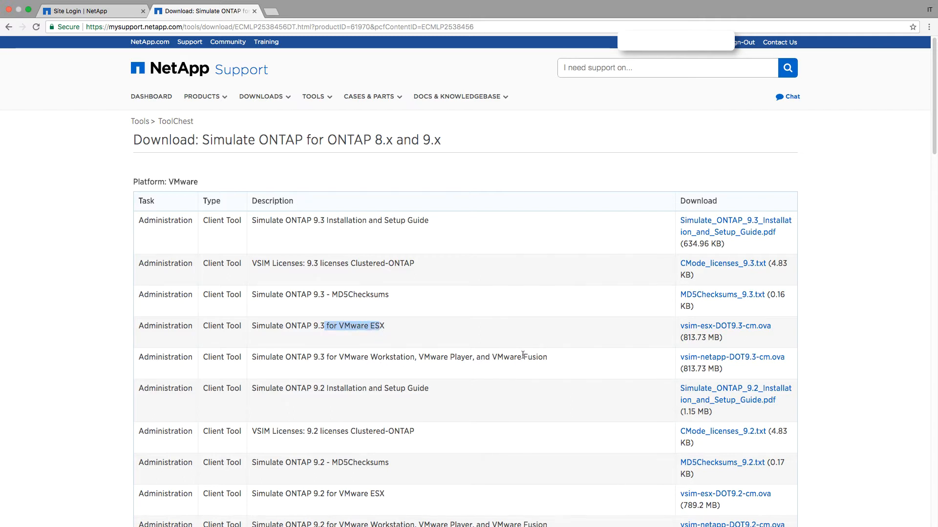
pyautogui.click(690, 361)
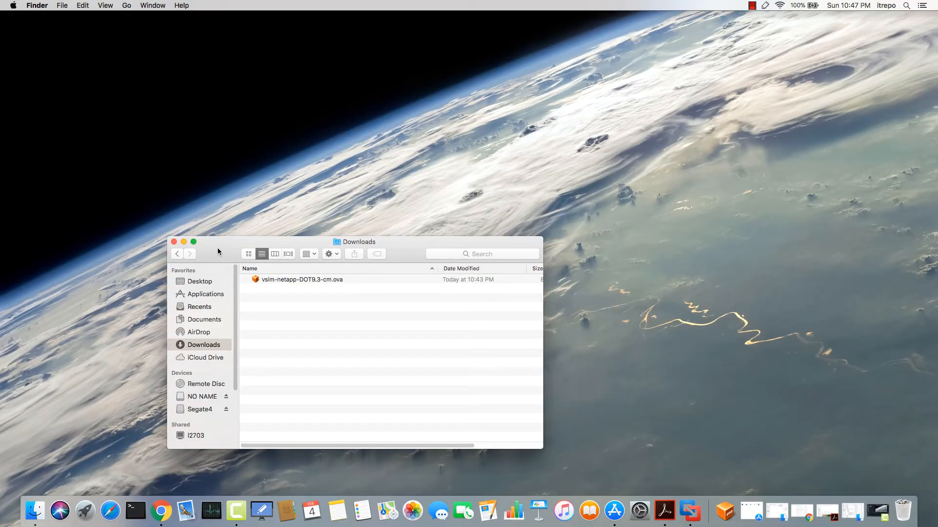
# Open vsim-netapp-DOT9.3-cm.ova from Downloads with VMware Fusion (10.0.1)
pyautogui.moveTo(217, 253); pyautogui.dragTo(202, 232)
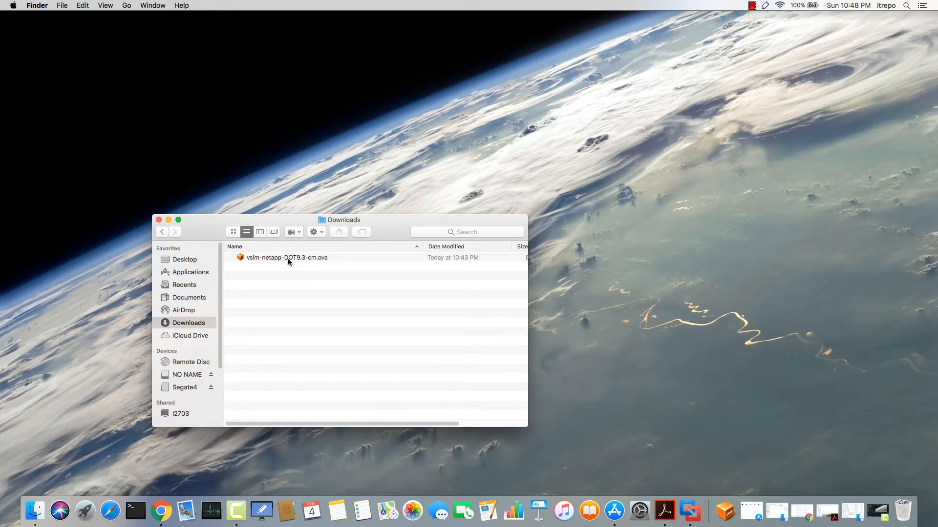
pyautogui.moveTo(211, 233); pyautogui.dragTo(251, 183)
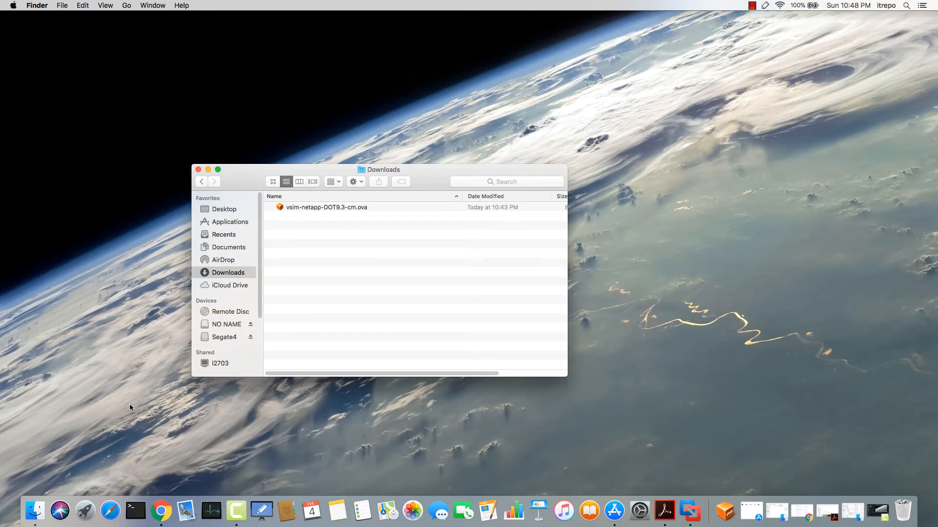
pyautogui.doubleClick(321, 207)
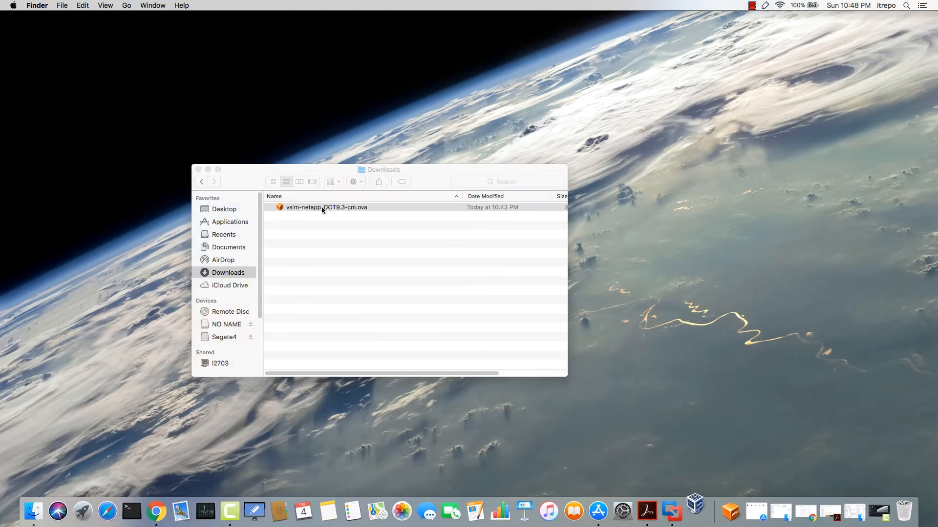
pyautogui.rightClick(360, 209)
pyautogui.moveTo(372, 222)
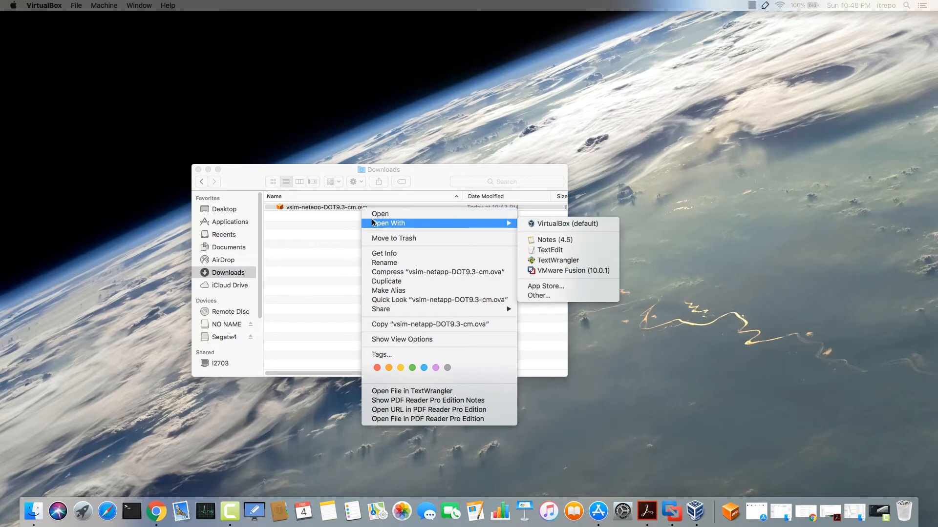
pyautogui.click(572, 271)
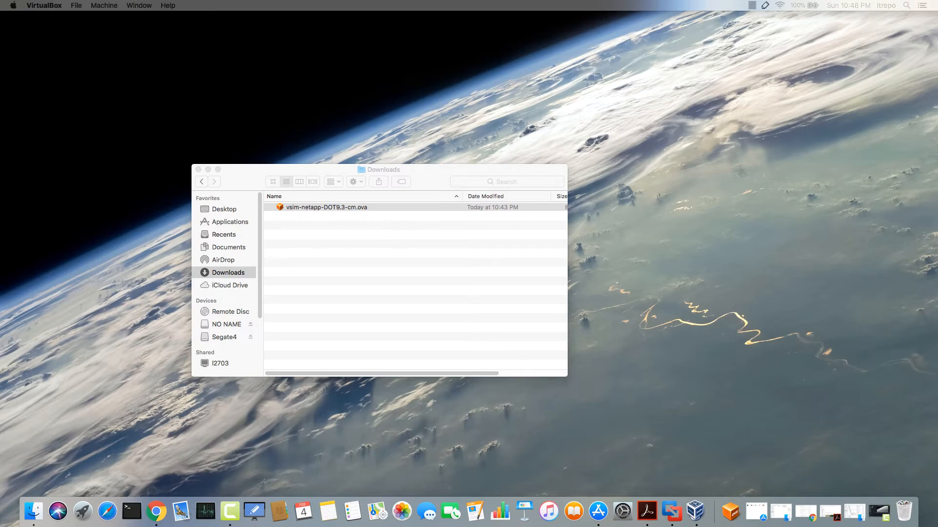
# Quit VirtualBox, minimise the Downloads window, and centre the vsim-netapp-DOT9.3-cm import wizard
pyautogui.moveTo(1, 269); pyautogui.dragTo(636, 145)
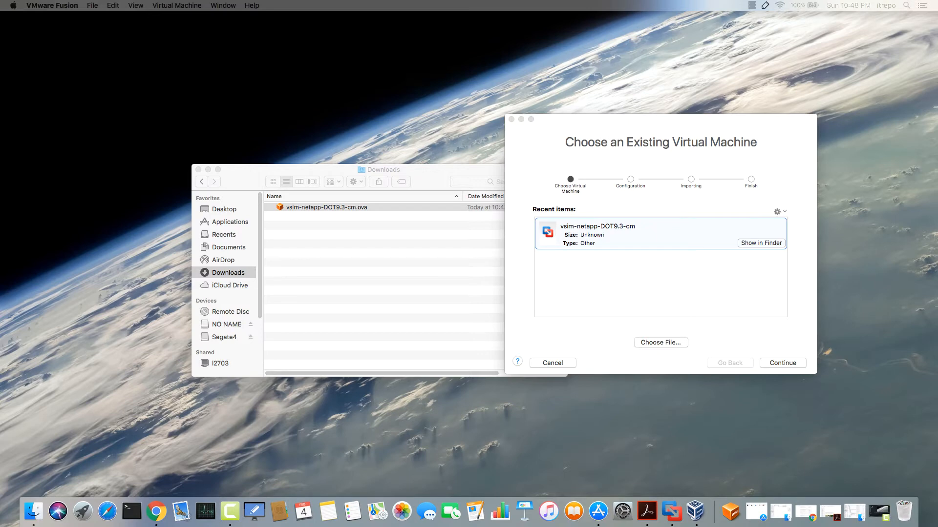
pyautogui.press('super+q')
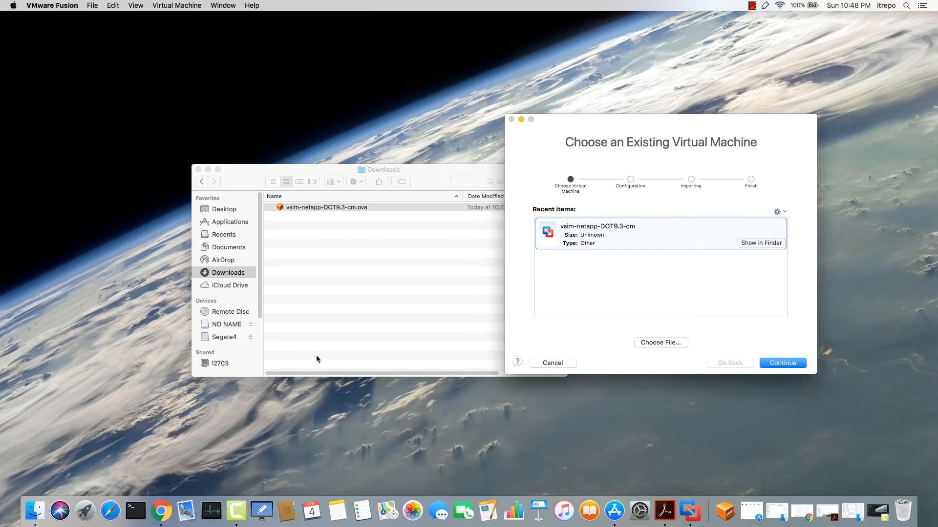
pyautogui.moveTo(555, 141); pyautogui.dragTo(596, 101)
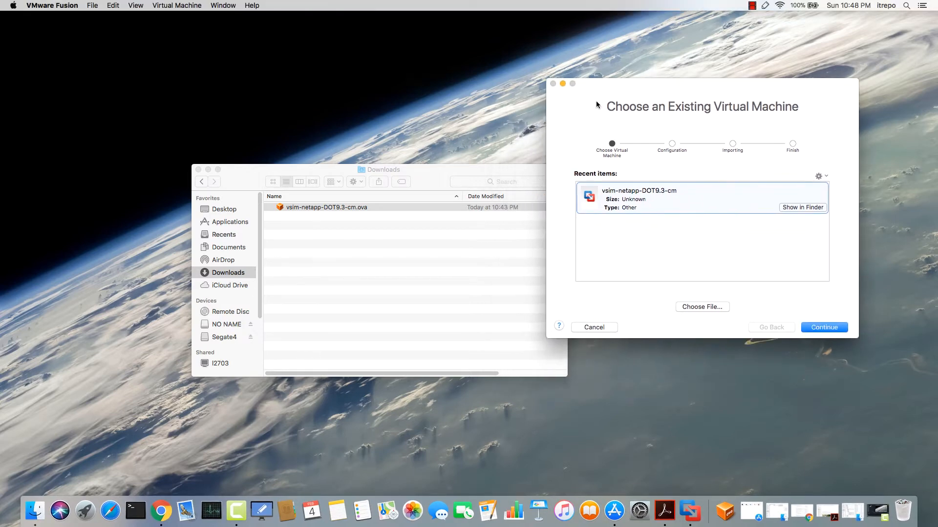
pyautogui.moveTo(432, 177); pyautogui.dragTo(404, 169)
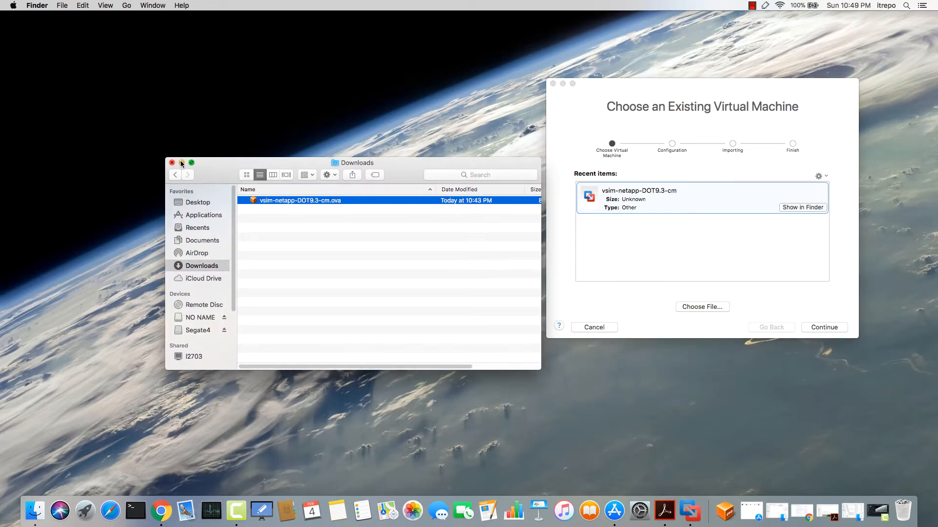
pyautogui.click(188, 163)
pyautogui.moveTo(671, 104); pyautogui.dragTo(395, 121)
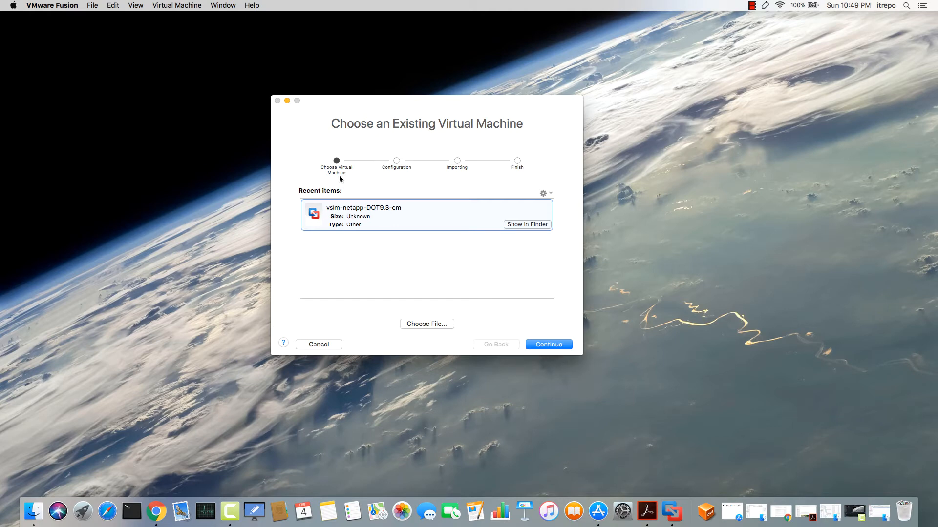
# Name the imported virtual machine itrepo-clu-n1 and save it to start the import
pyautogui.click(561, 347)
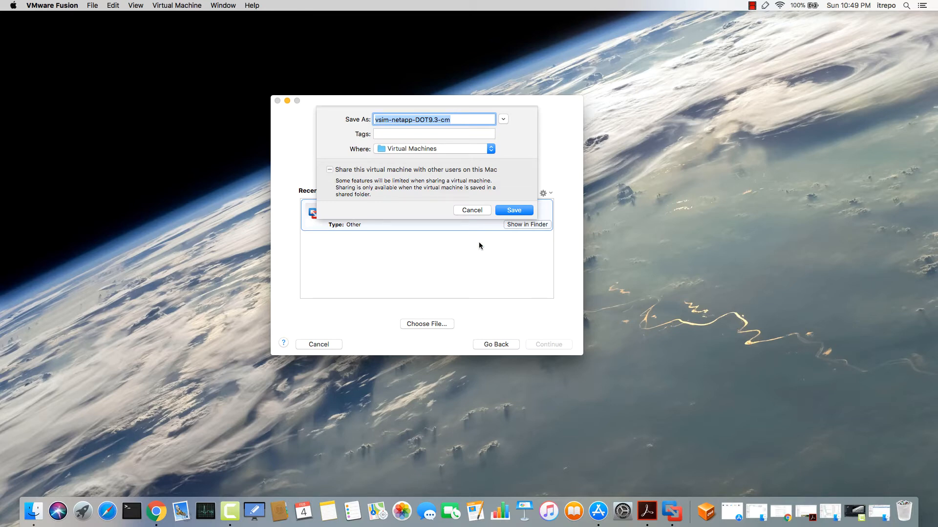
pyautogui.write('itre')
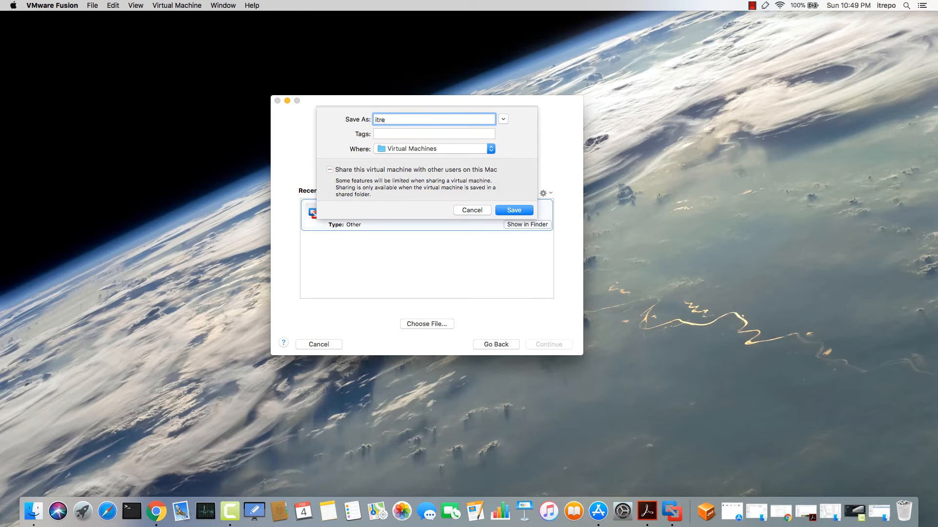
pyautogui.write('po-n1')
pyautogui.press('BackSpace')
pyautogui.press('BackSpace')
pyautogui.press('BackSpace')
pyautogui.press('BackSpace')
pyautogui.press('BackSpace')
pyautogui.press('BackSpace')
pyautogui.press('BackSpace')
pyautogui.press('BackSpace')
pyautogui.press('BackSpace')
pyautogui.write('itrepo-clu-n1')
pyautogui.click(512, 210)
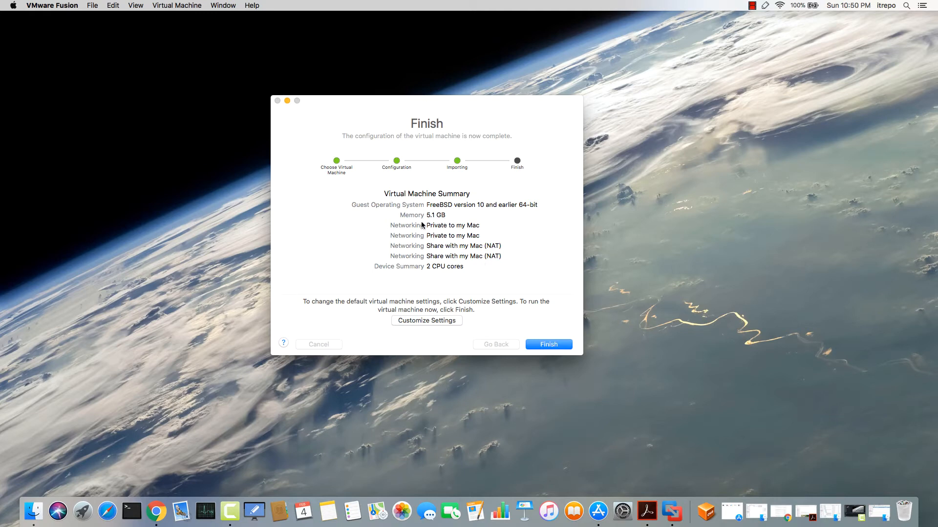
# Start the itrepo-clu-n1 simulator VM and skip the loader countdown so ONTAP 9.3 boots immediately
pyautogui.click(548, 345)
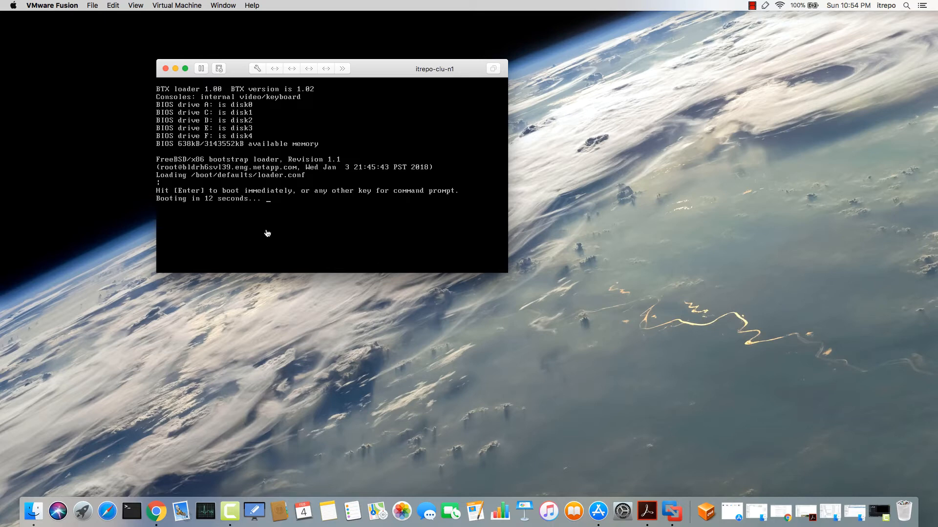
pyautogui.click(288, 191)
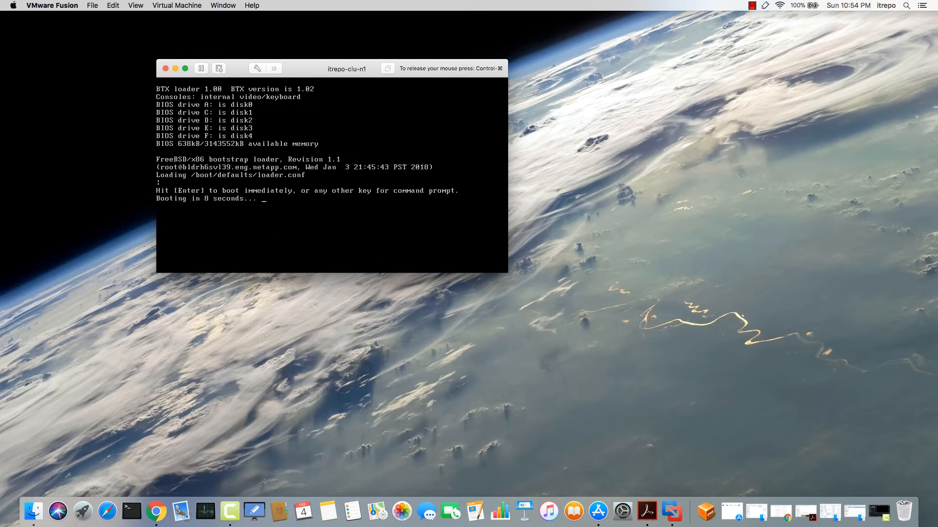
pyautogui.press('Return')
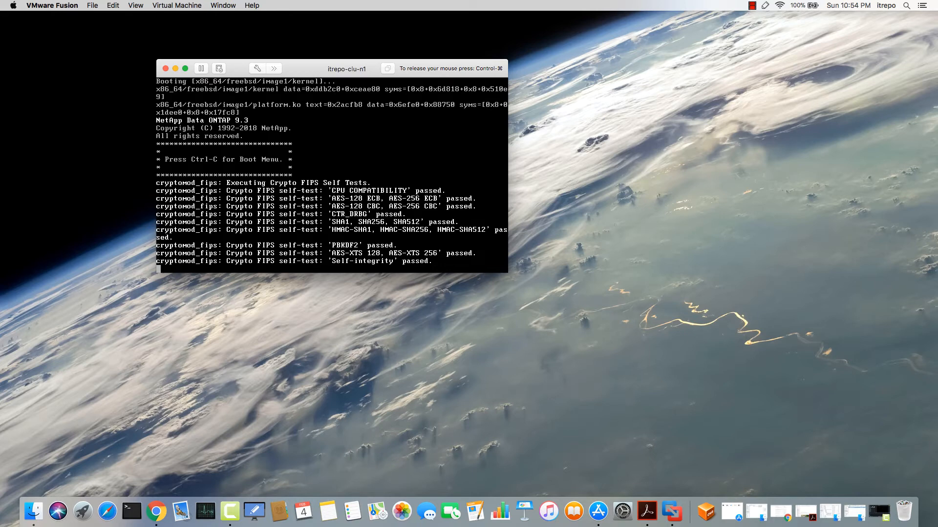
# Interrupt the boot with Ctrl-C and choose boot menu option 4, clean configuration and initialize all disks
pyautogui.hotkey('ctrl', 'c')
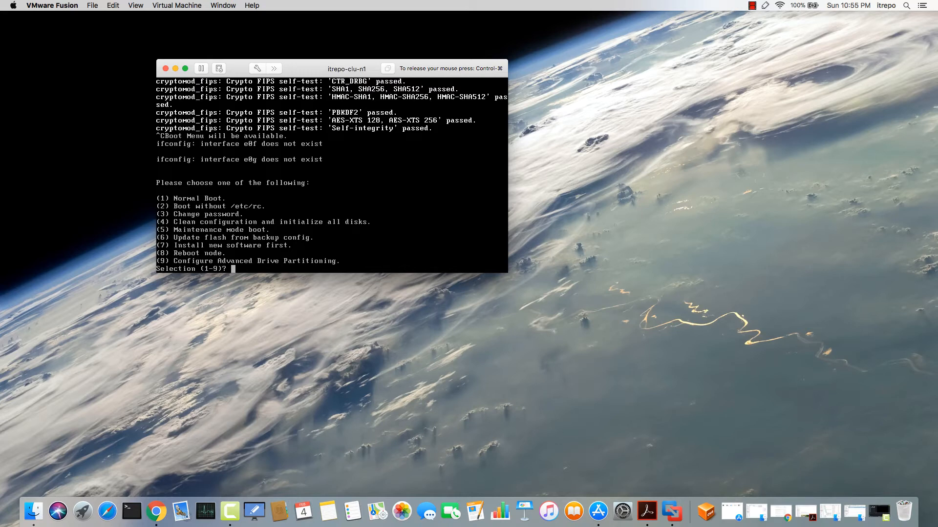
pyautogui.write('4')
pyautogui.press('Return')
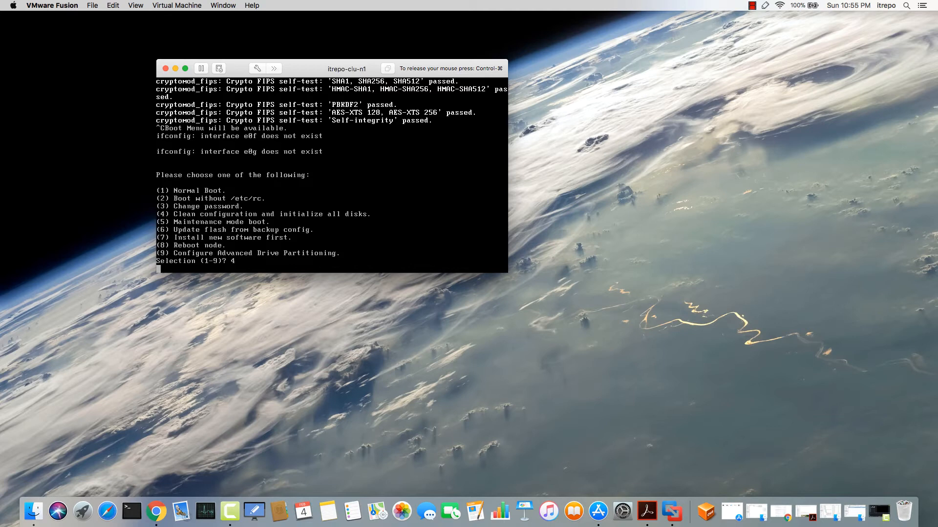
pyautogui.press('ctrl+super')
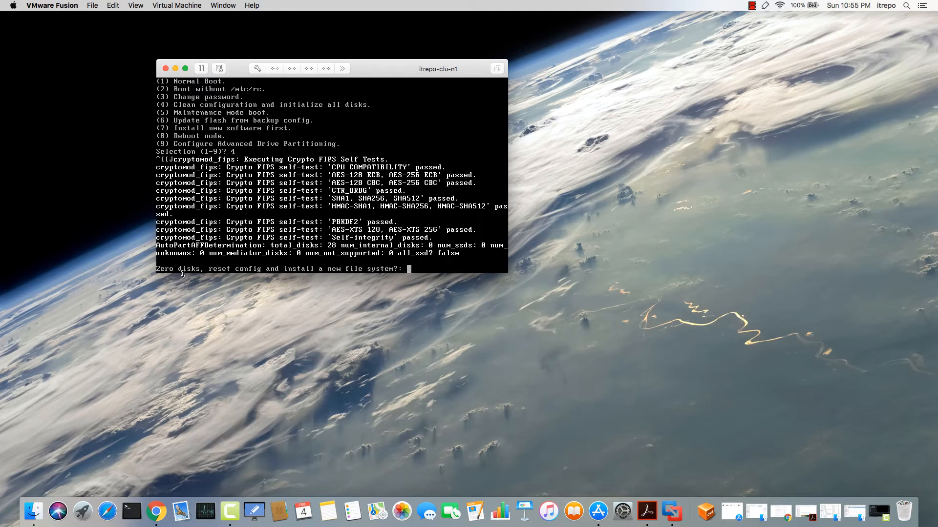
# Answer yes to zeroing the disks and yes to erasing all their data
pyautogui.click(349, 261)
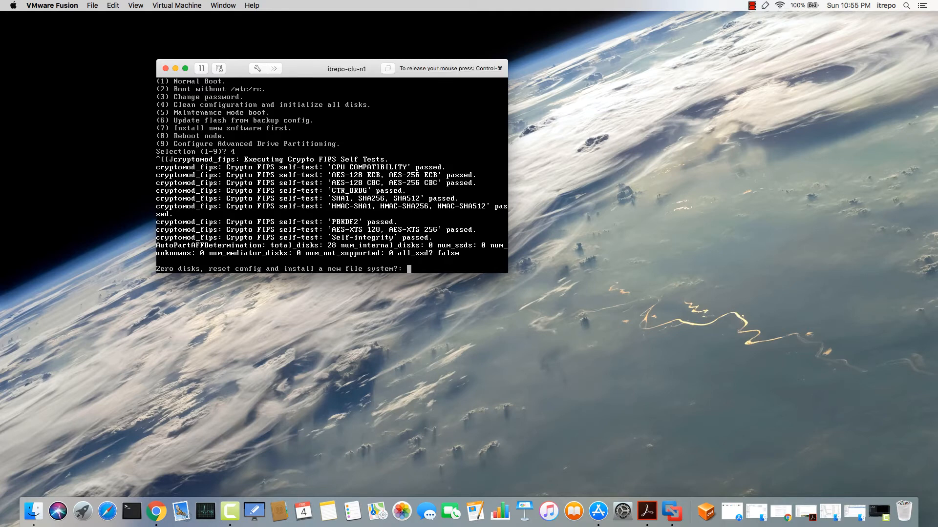
pyautogui.write('yes')
pyautogui.press('Return')
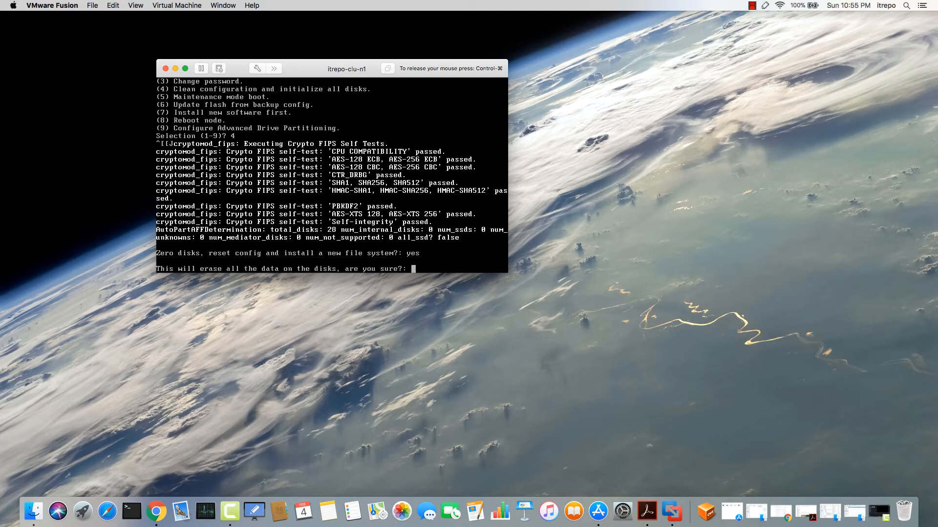
pyautogui.write('yes')
pyautogui.press('Return')
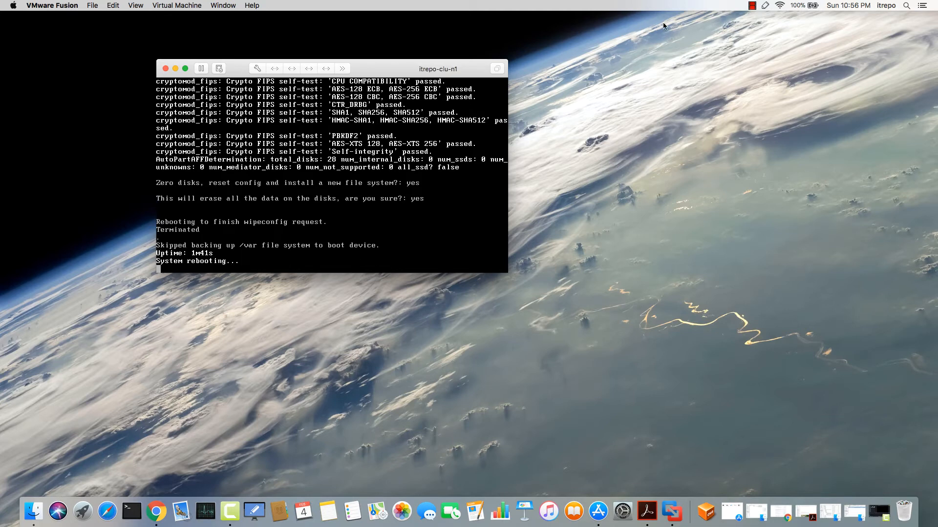
pyautogui.click(752, 5)
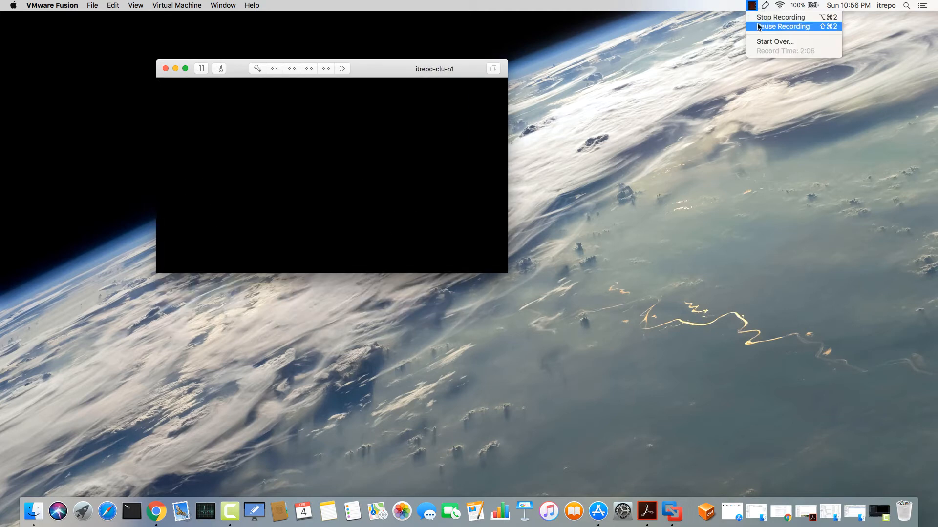
# Wait for disk zeroing and initialization to finish until the cluster setup wizard's AutoSupport prompt appears
pyautogui.click(758, 27)
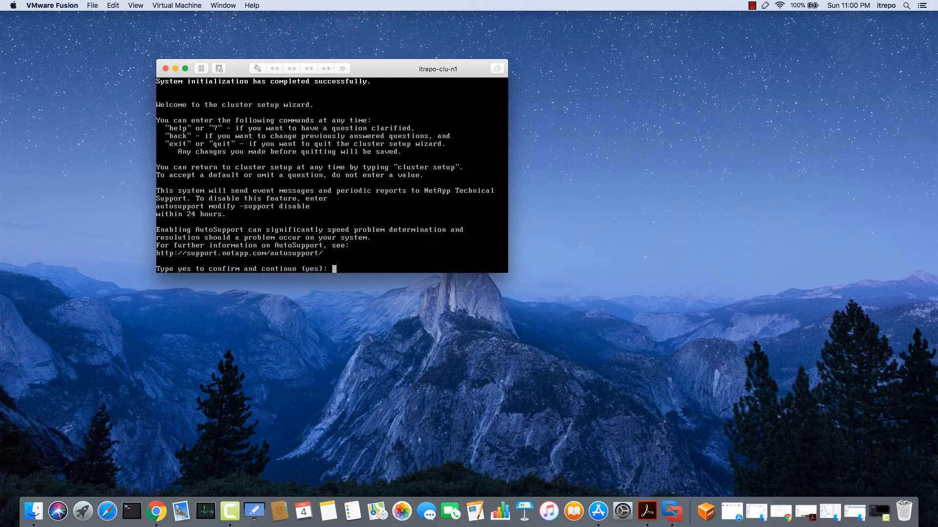
# Confirm AutoSupport, then set node management on e0c: 192.168.0.101, 255.255.255.0, gateway 192.168.0.254
pyautogui.write('yes')
pyautogui.press('Return')
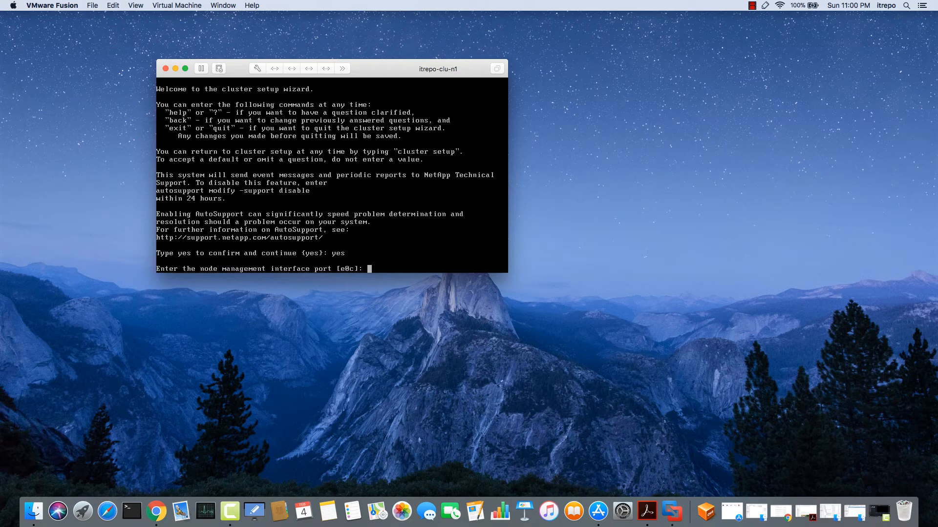
pyautogui.press('Return')
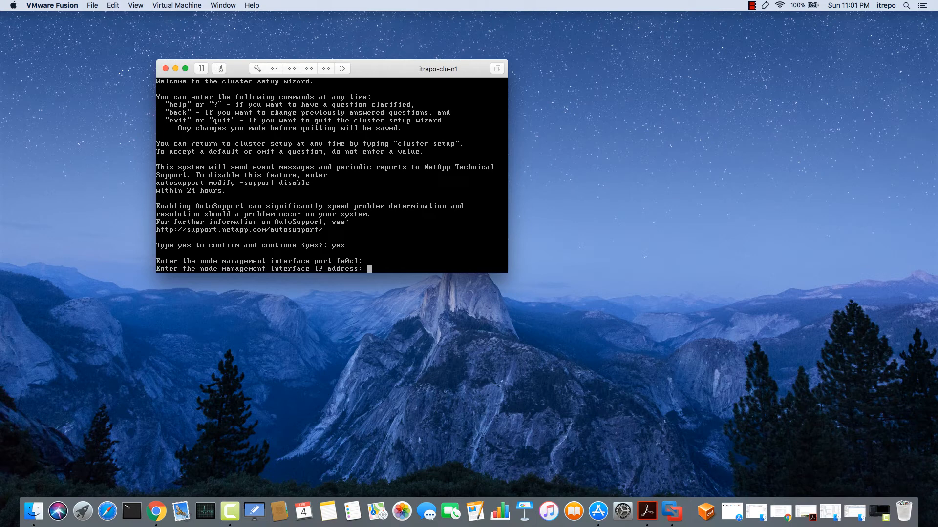
pyautogui.write('192.168.0.101')
pyautogui.press('Return')
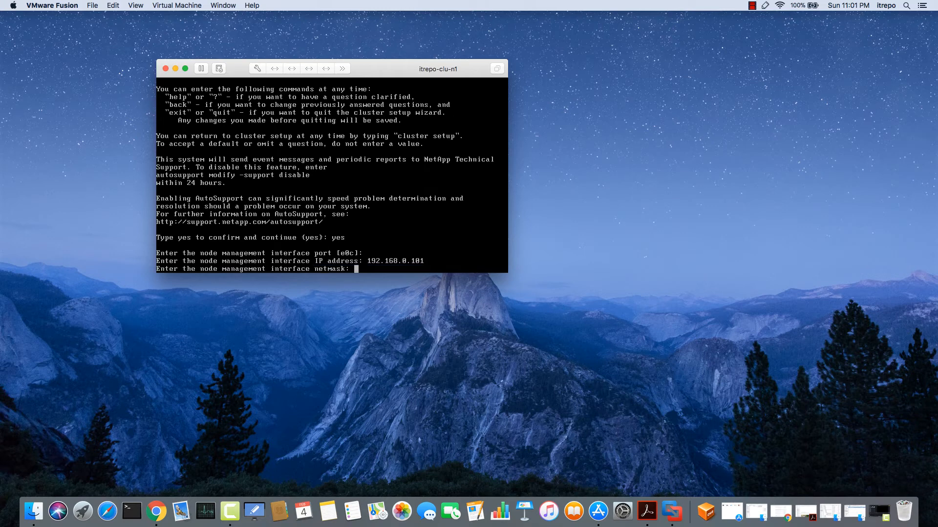
pyautogui.write('255.255.255.0')
pyautogui.press('Return')
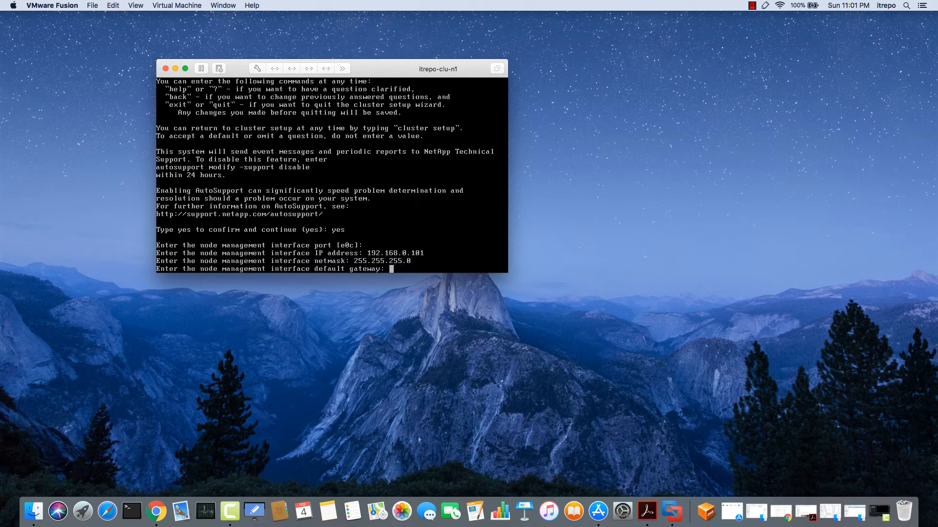
pyautogui.write('192.168.0.254')
pyautogui.press('Return')
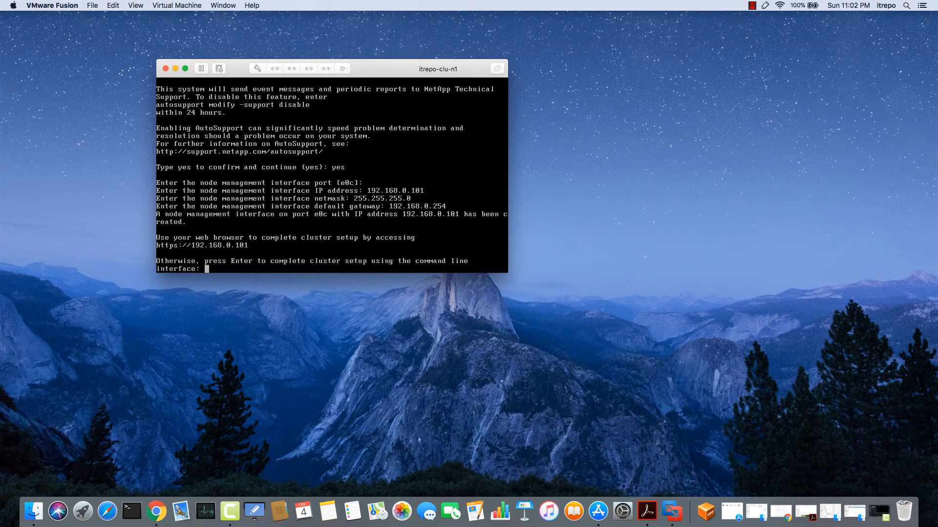
pyautogui.rightClick(154, 515)
pyautogui.click(179, 423)
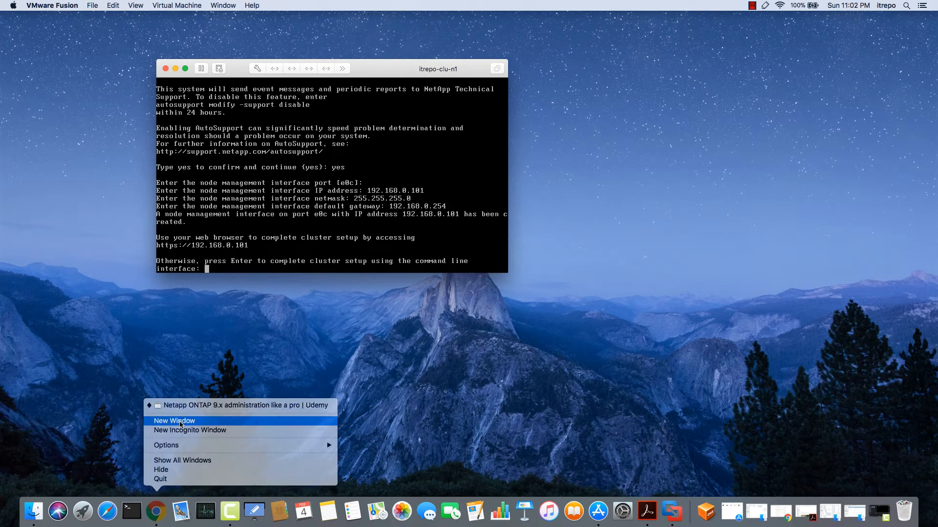
pyautogui.moveTo(233, 110); pyautogui.dragTo(341, 96)
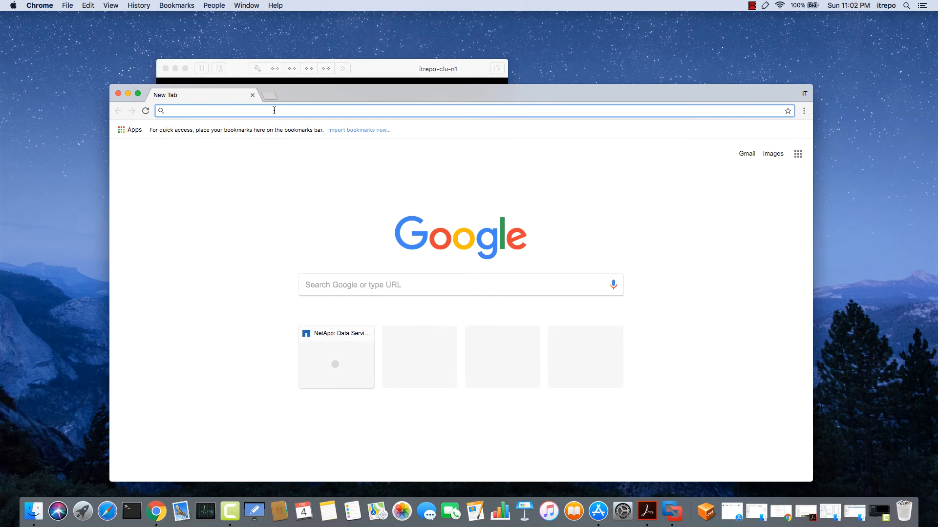
pyautogui.write('http')
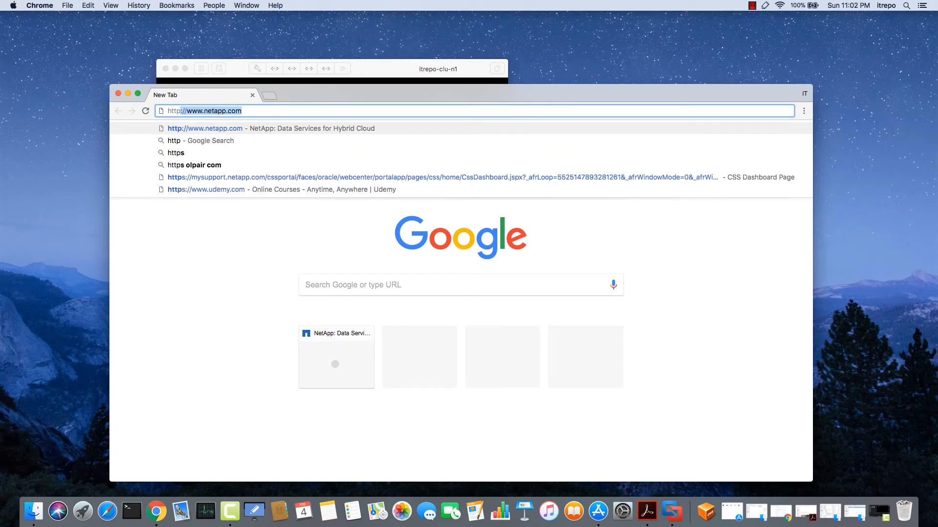
pyautogui.write('s://1')
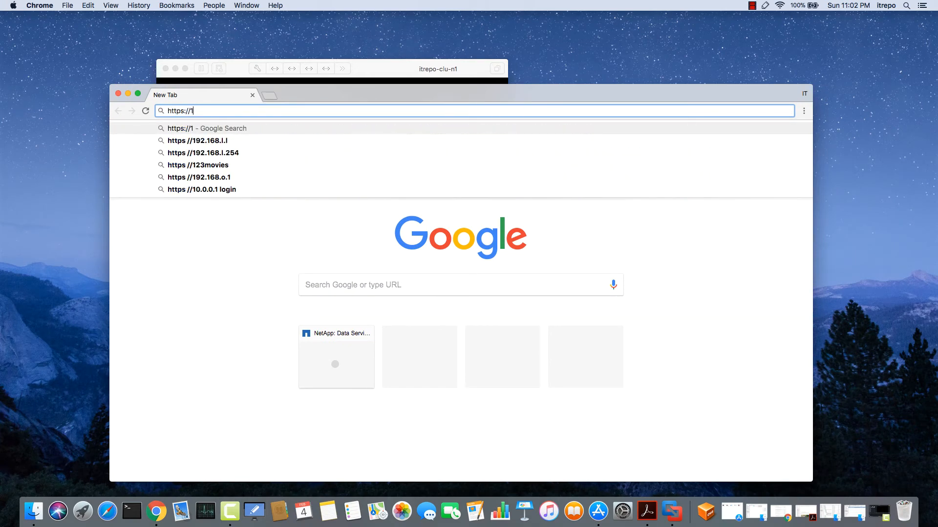
pyautogui.write('92.168.0.1')
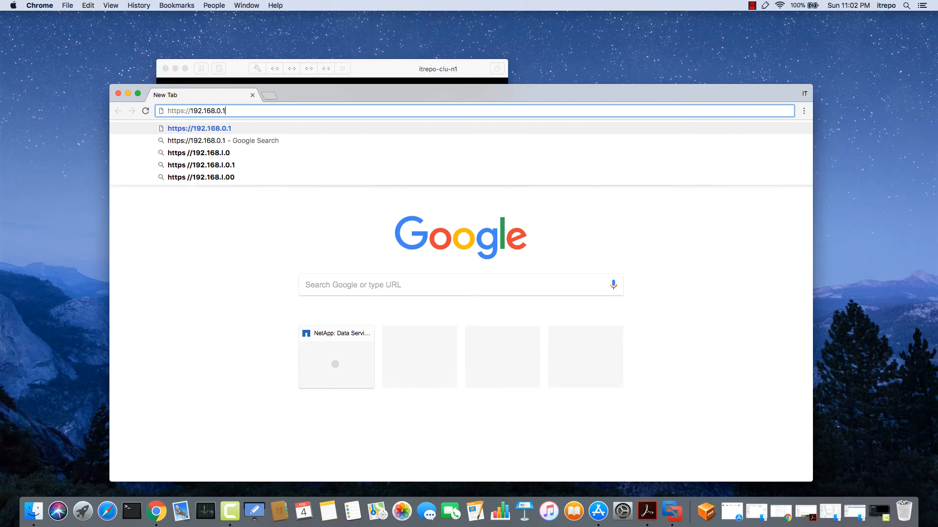
pyautogui.write('01')
pyautogui.press('Return')
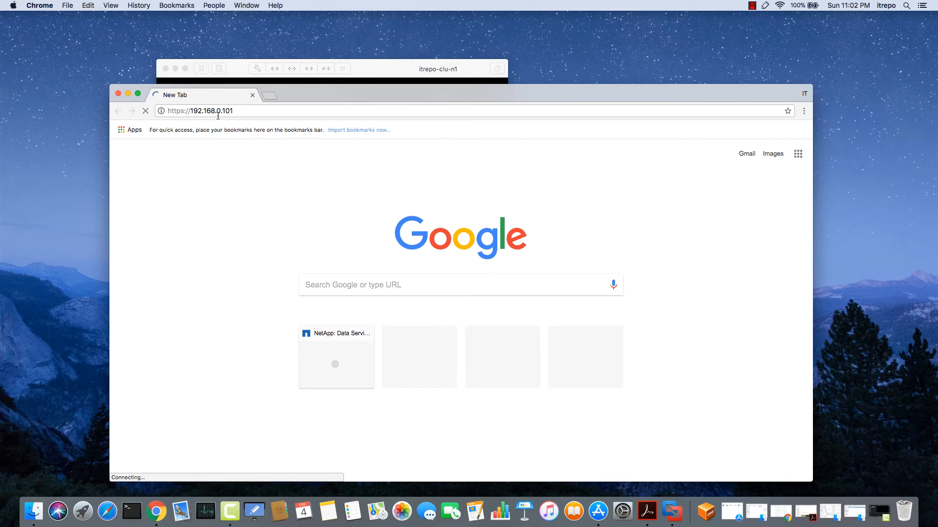
pyautogui.click(752, 6)
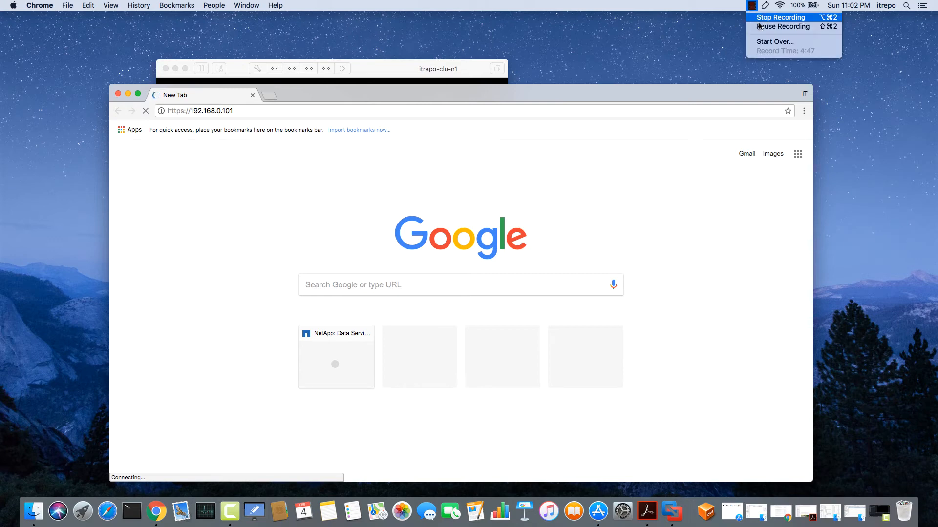
pyautogui.click(760, 27)
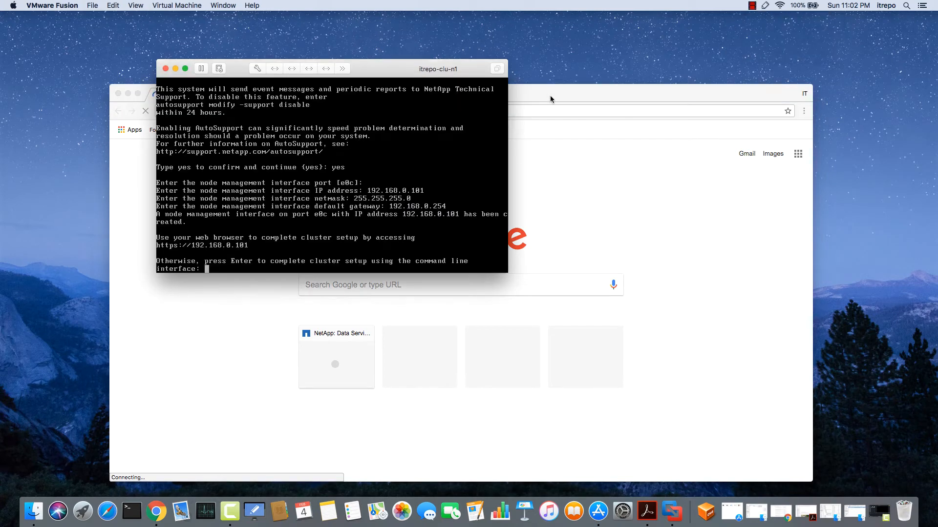
pyautogui.click(518, 99)
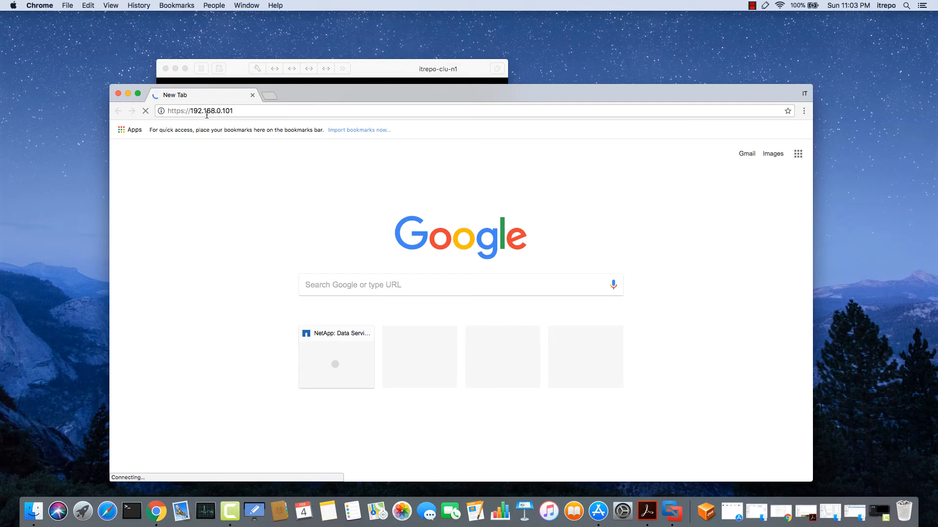
# Run ping 192.168.0.101 in a new Terminal window, with the node console moved to the right
pyautogui.click(131, 512)
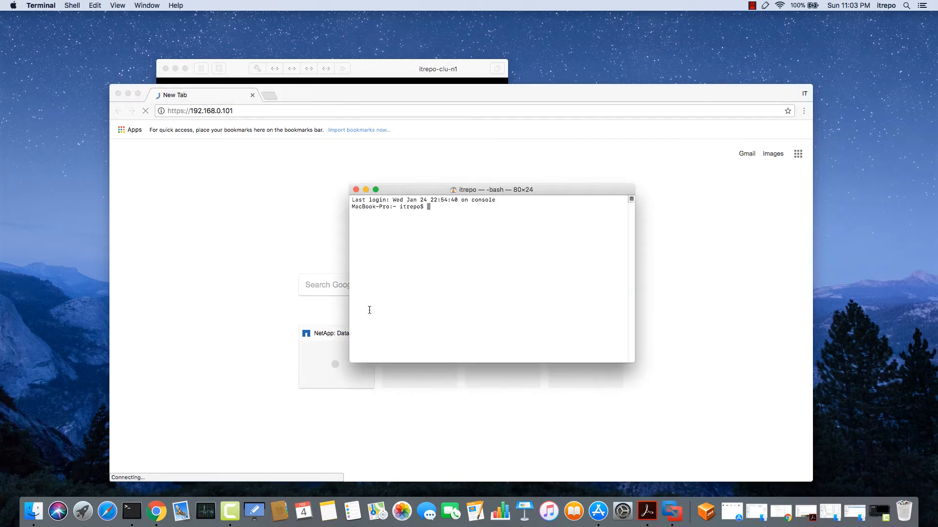
pyautogui.write('ping 192.168.0.101')
pyautogui.press('Return')
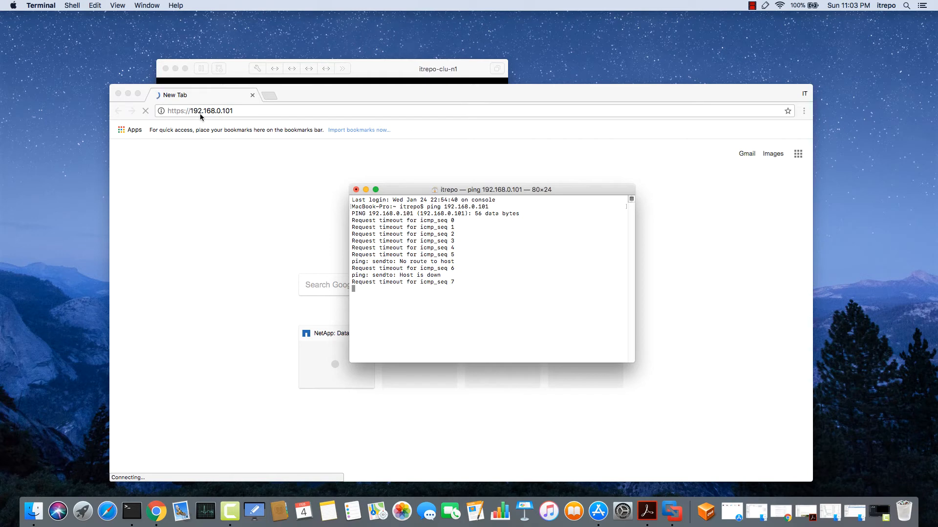
pyautogui.click(362, 69)
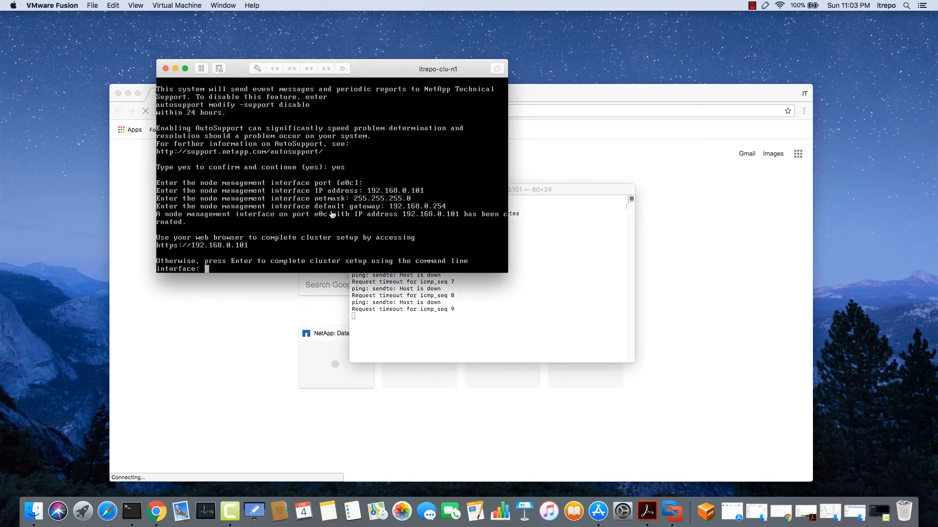
pyautogui.moveTo(392, 74); pyautogui.dragTo(737, 71)
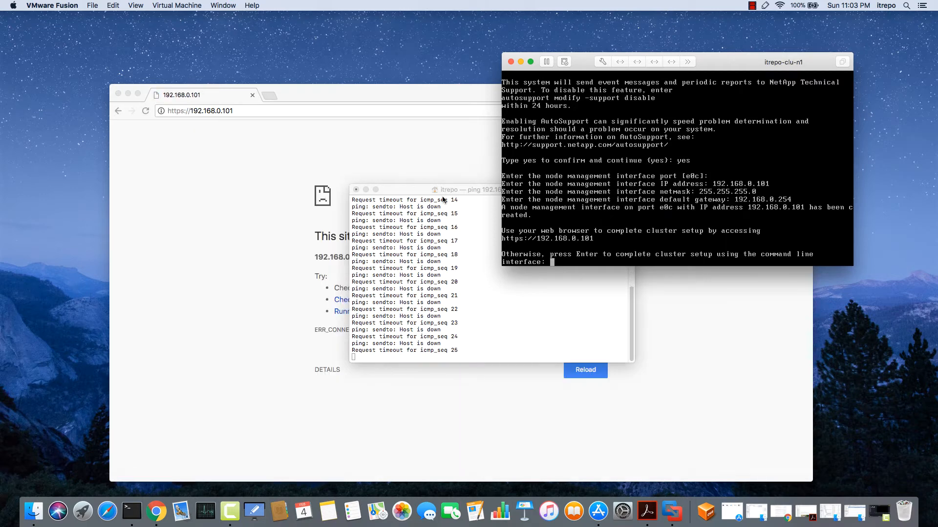
pyautogui.moveTo(581, 66); pyautogui.dragTo(581, 65)
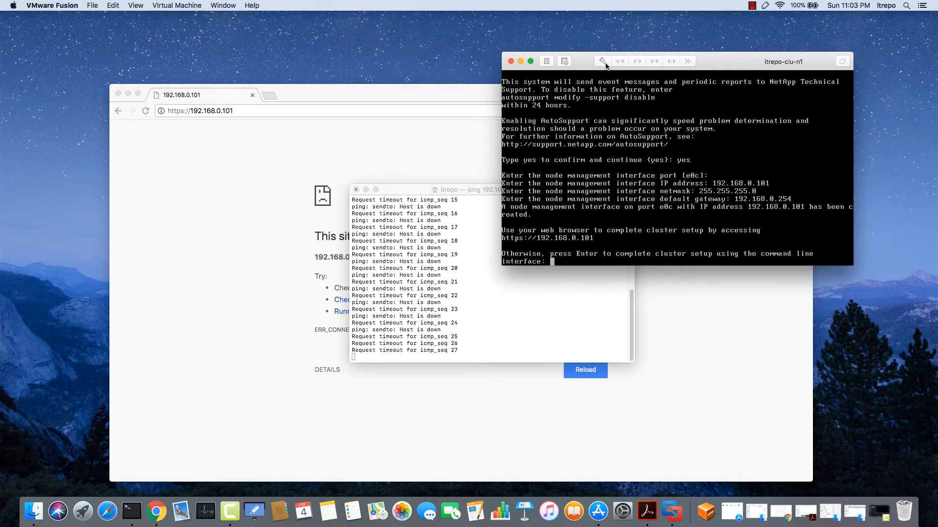
# Bridge the VM's Network Adapters 1 and 2 to Wi-Fi
pyautogui.click(603, 62)
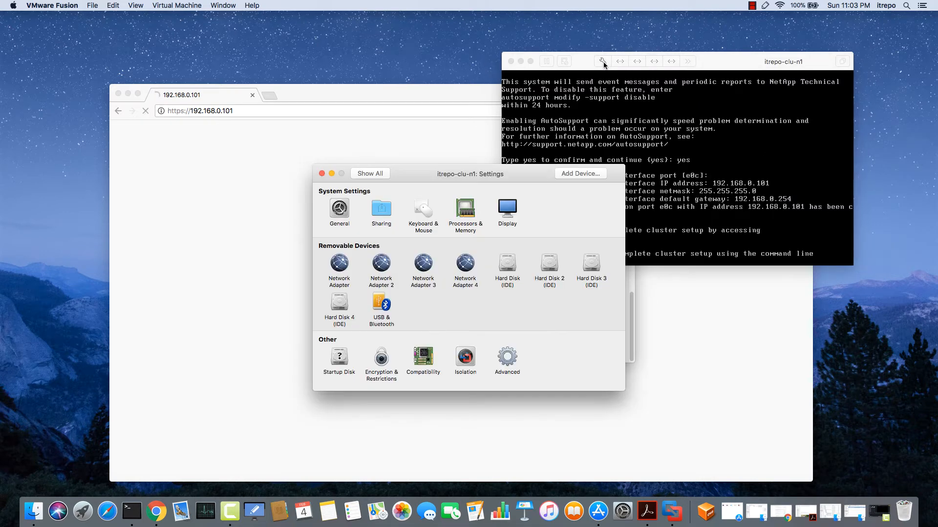
pyautogui.click(344, 266)
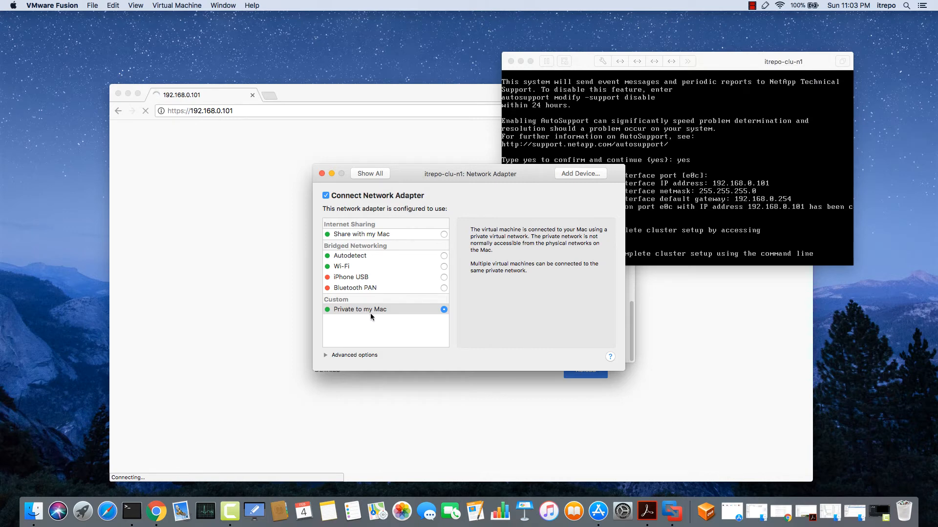
pyautogui.click(443, 267)
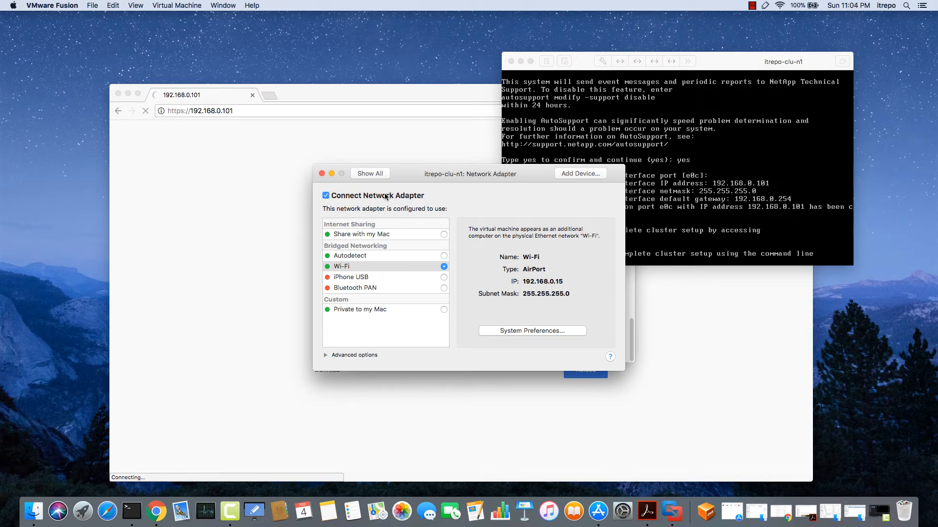
pyautogui.click(364, 172)
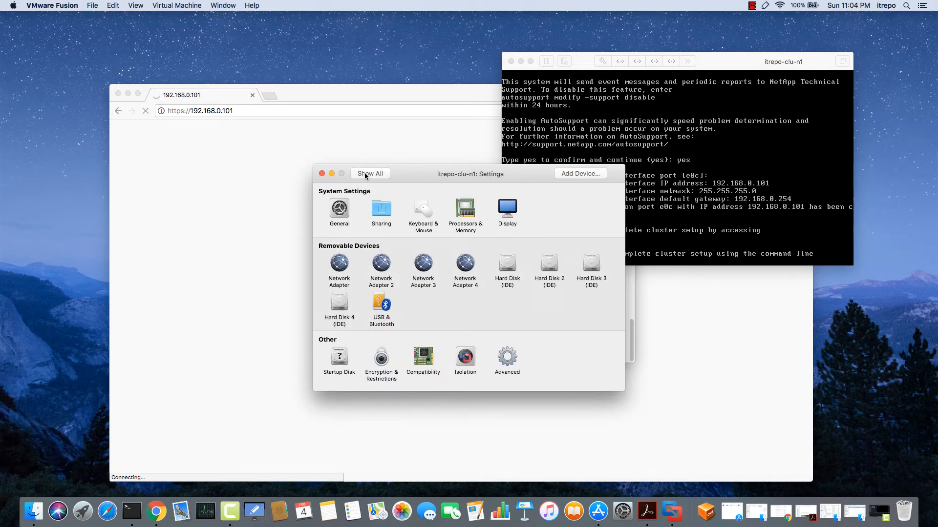
pyautogui.click(383, 264)
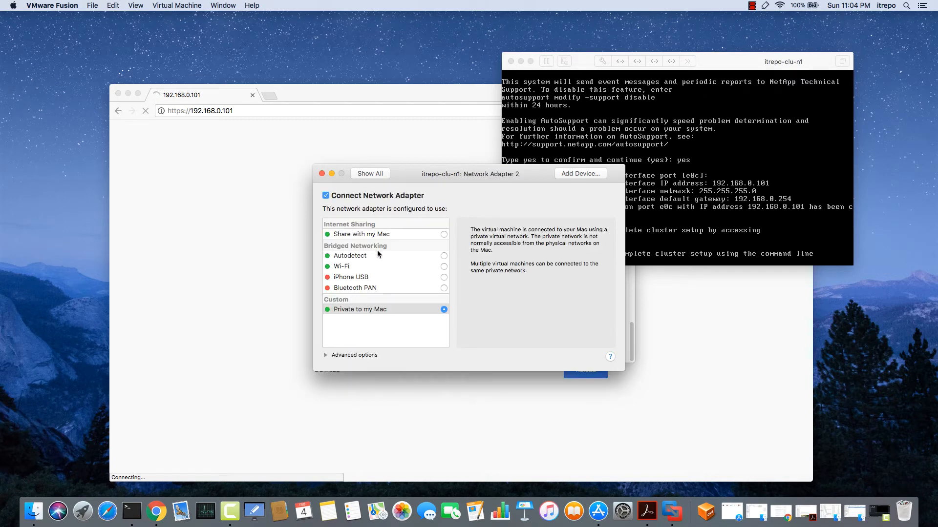
pyautogui.click(441, 266)
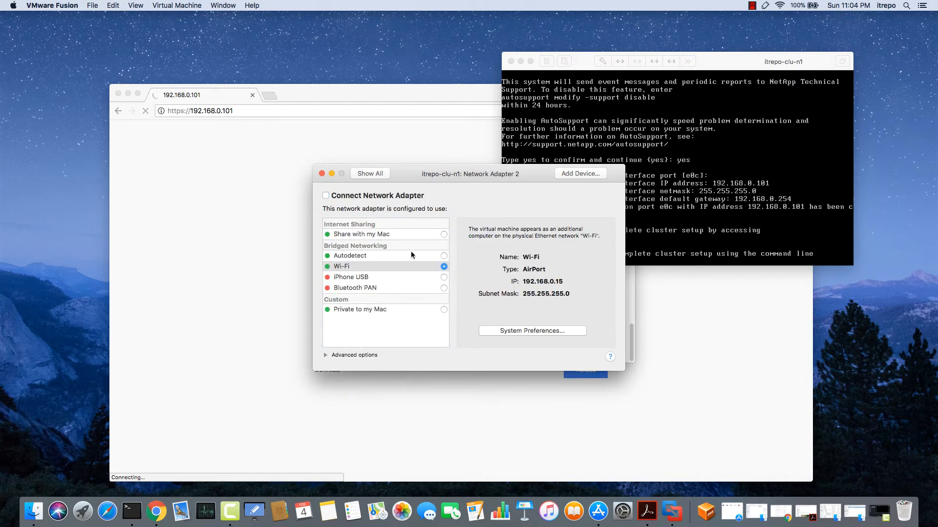
pyautogui.click(368, 174)
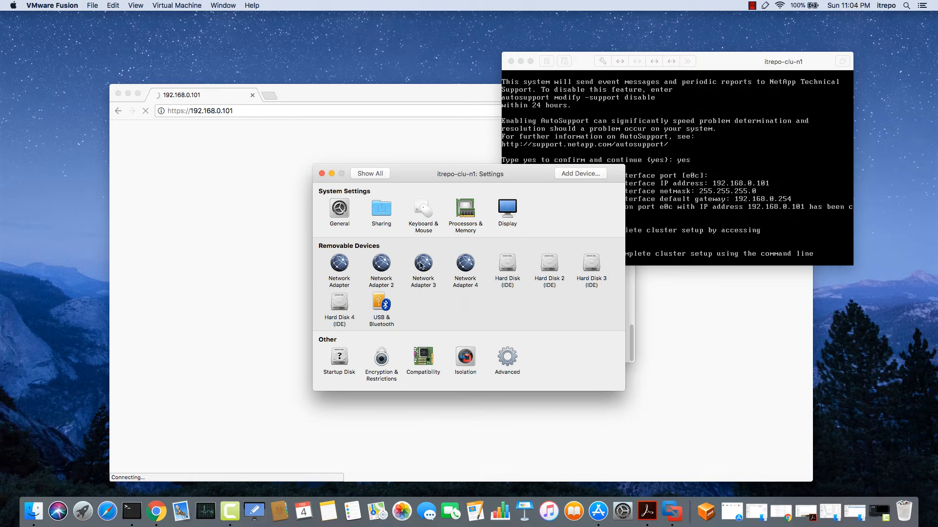
# Bridge Network Adapters 3 and 4 to Wi-Fi, recheck Adapter 2, and close the settings
pyautogui.click(422, 262)
pyautogui.click(443, 266)
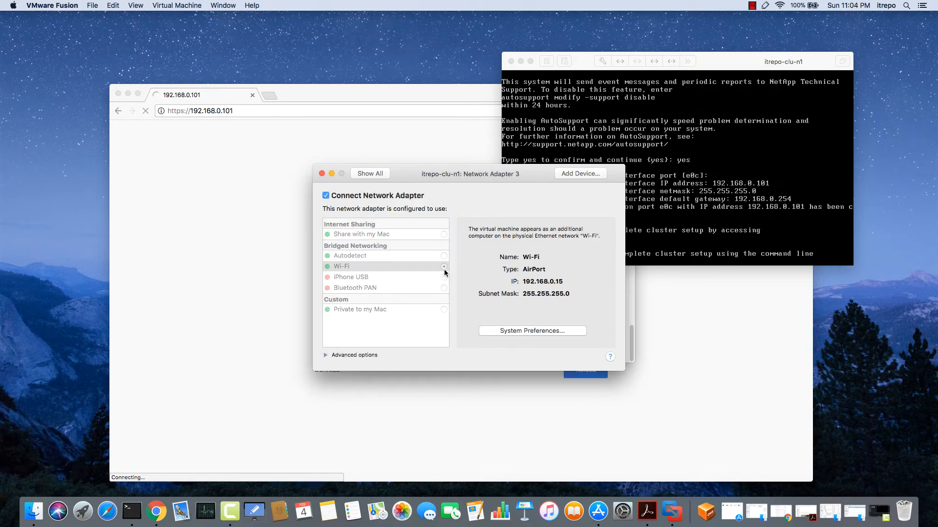
pyautogui.click(378, 176)
pyautogui.click(465, 263)
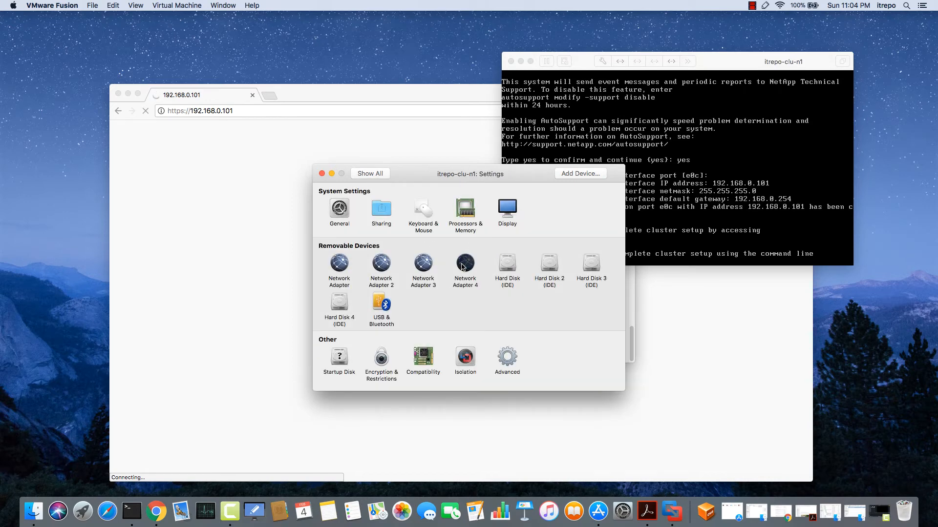
pyautogui.click(444, 267)
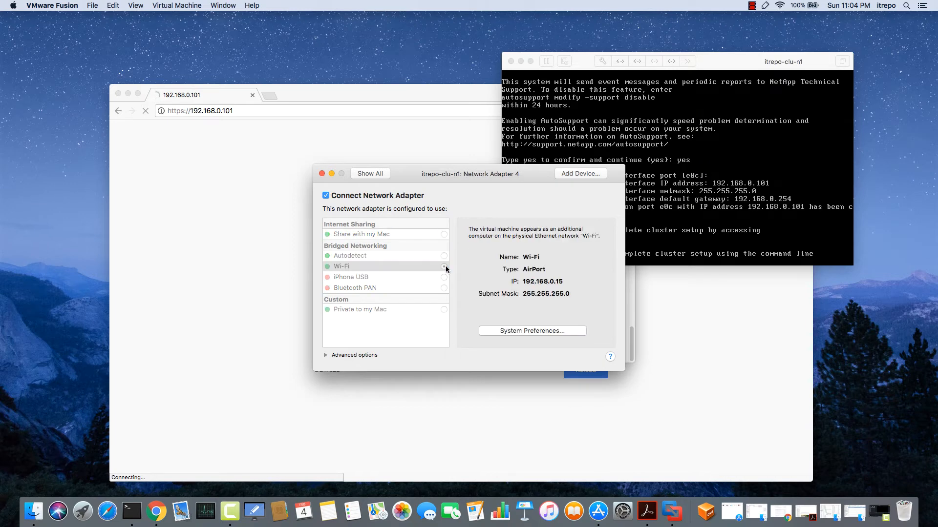
pyautogui.click(359, 174)
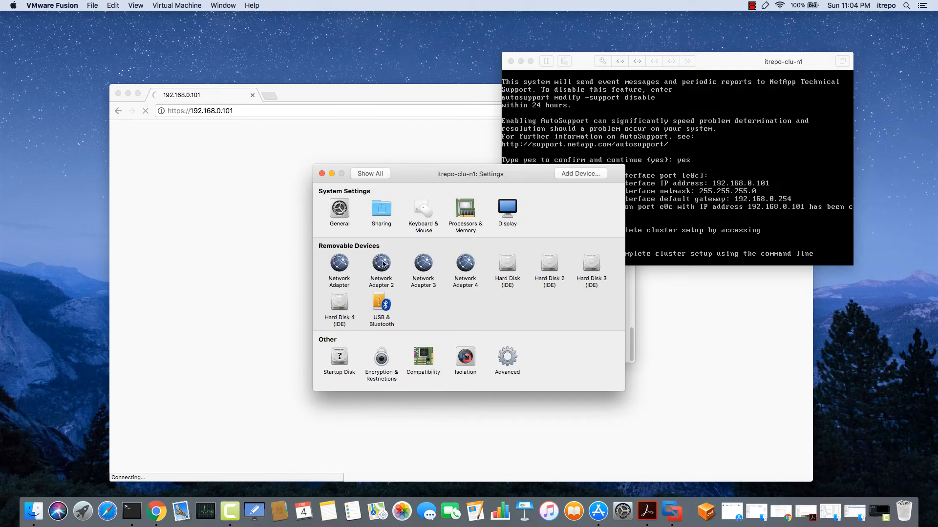
pyautogui.click(381, 264)
pyautogui.click(381, 175)
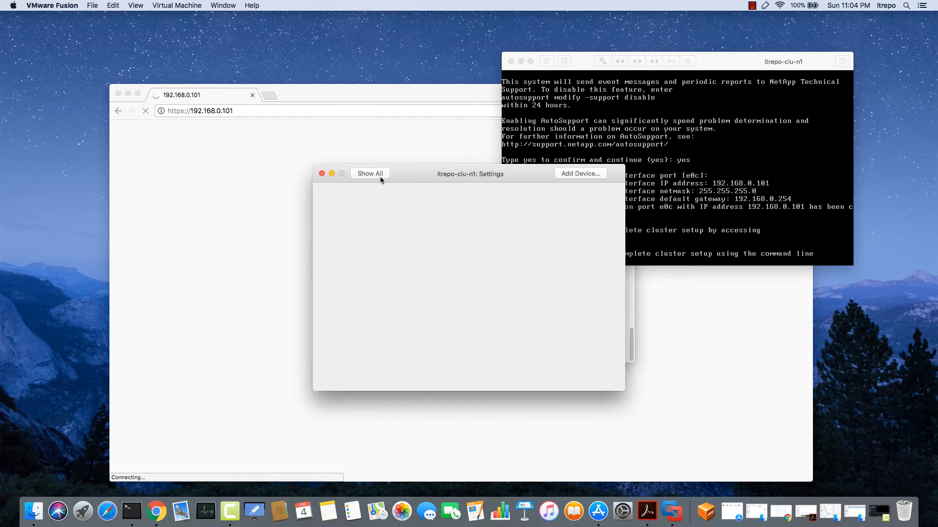
pyautogui.click(322, 174)
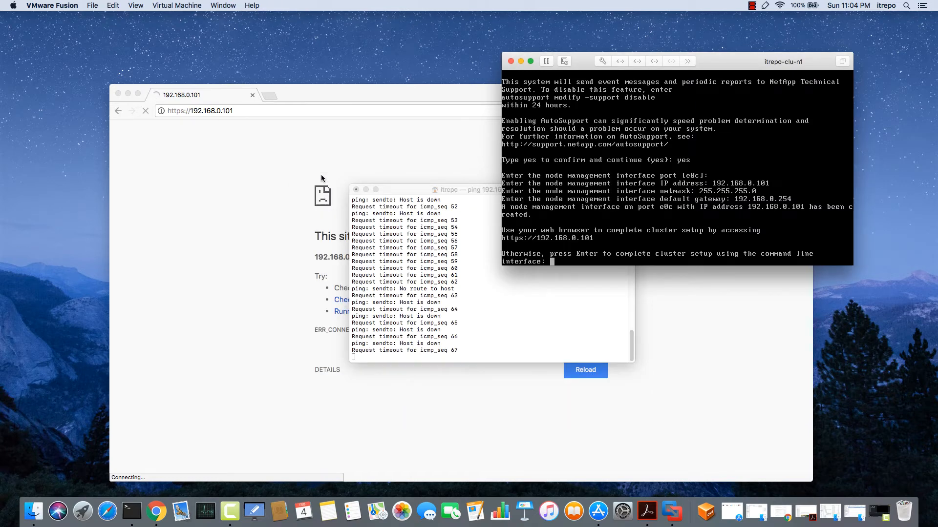
# Move the ping window aside, wait for 192.168.0.101 to reply, then bring Chrome forward
pyautogui.moveTo(414, 193); pyautogui.dragTo(280, 235)
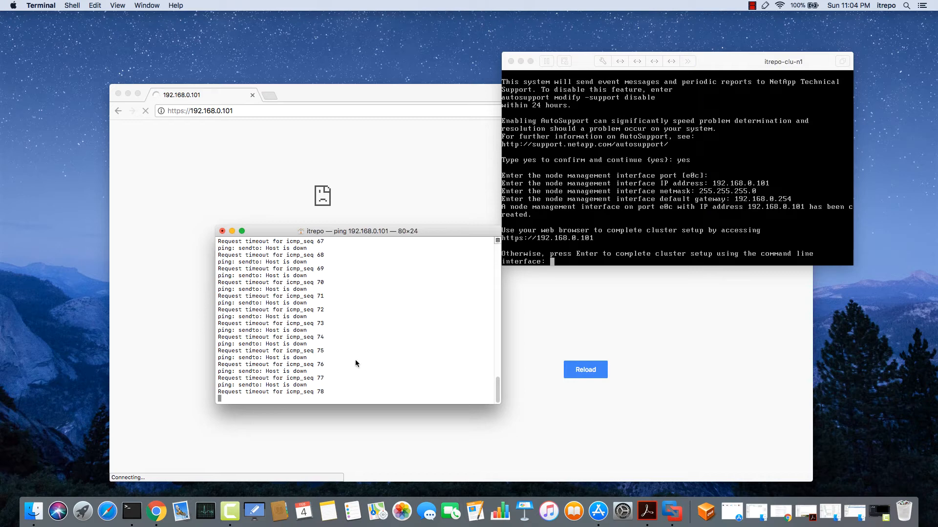
pyautogui.click(636, 141)
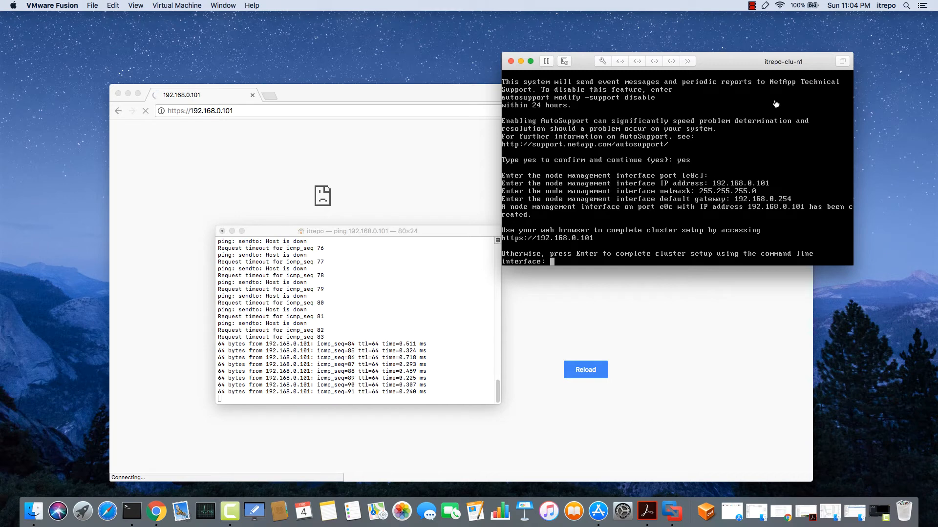
pyautogui.click(185, 171)
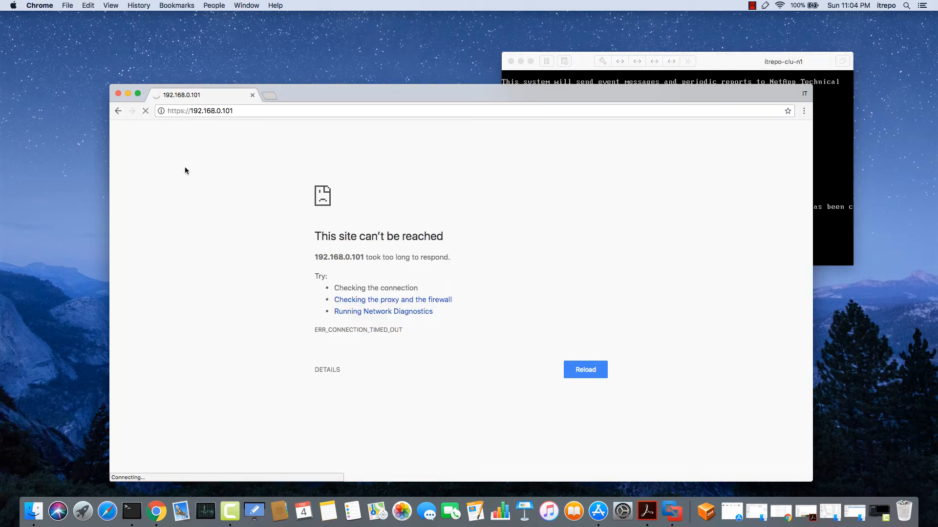
pyautogui.click(589, 377)
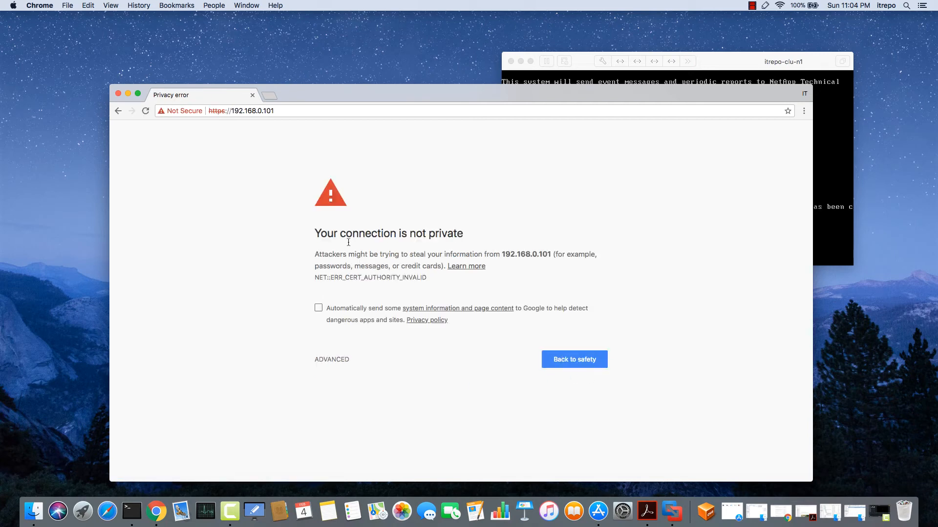
pyautogui.click(338, 361)
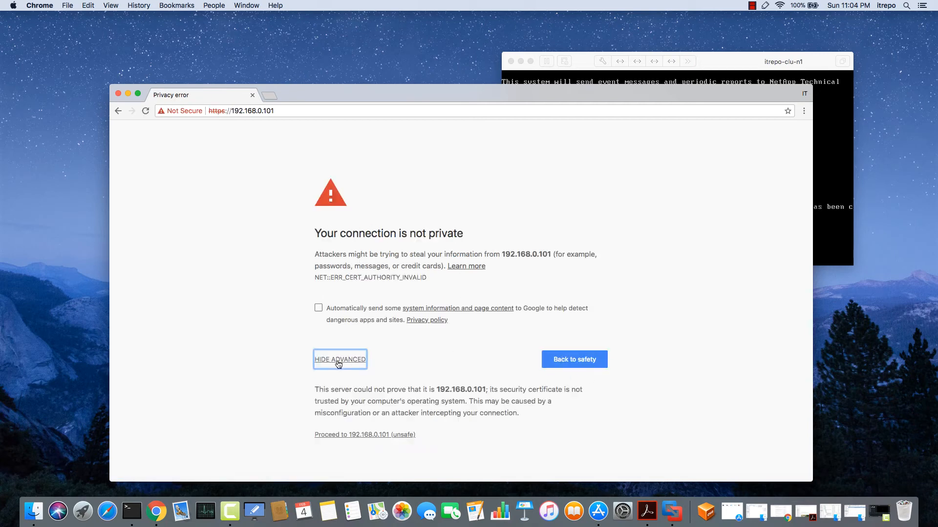
pyautogui.click(356, 438)
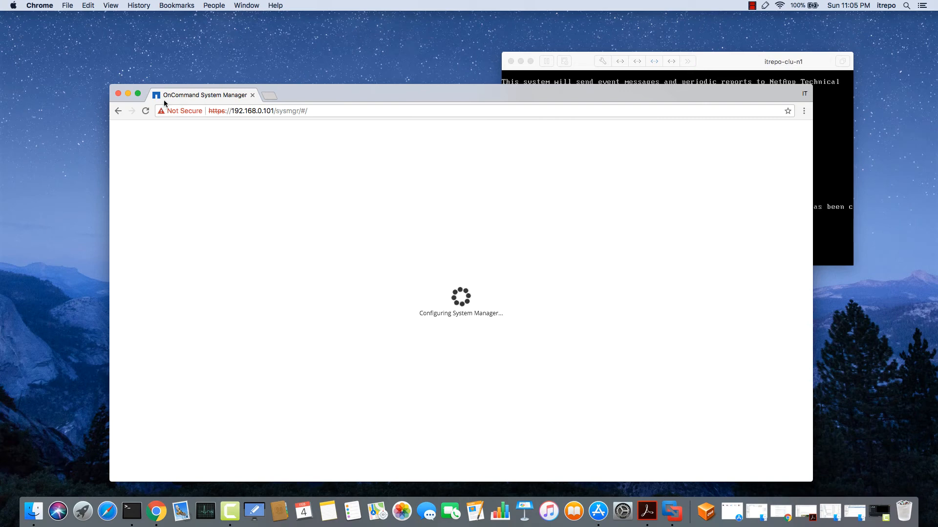
# Launch Guided Setup in full-screen System Manager; submit cluster name itrepo-clu with the admin password
pyautogui.click(139, 94)
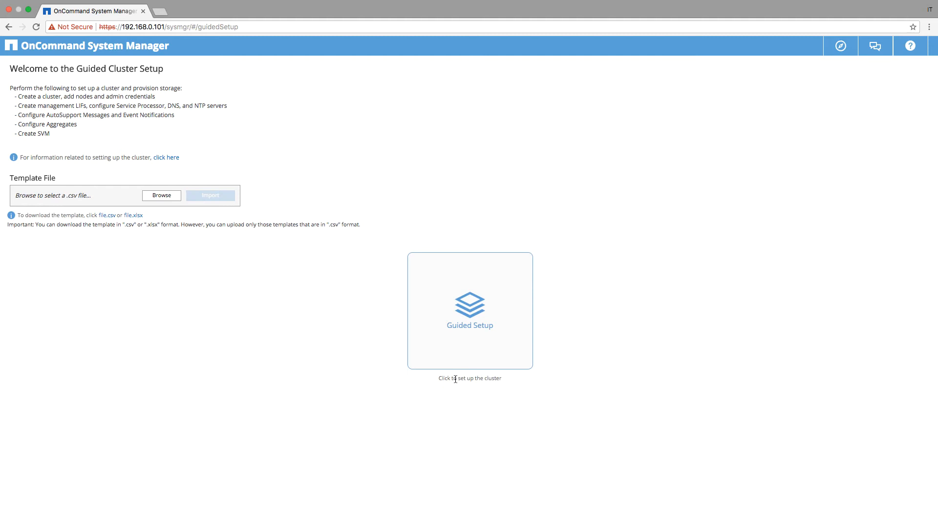
pyautogui.click(466, 309)
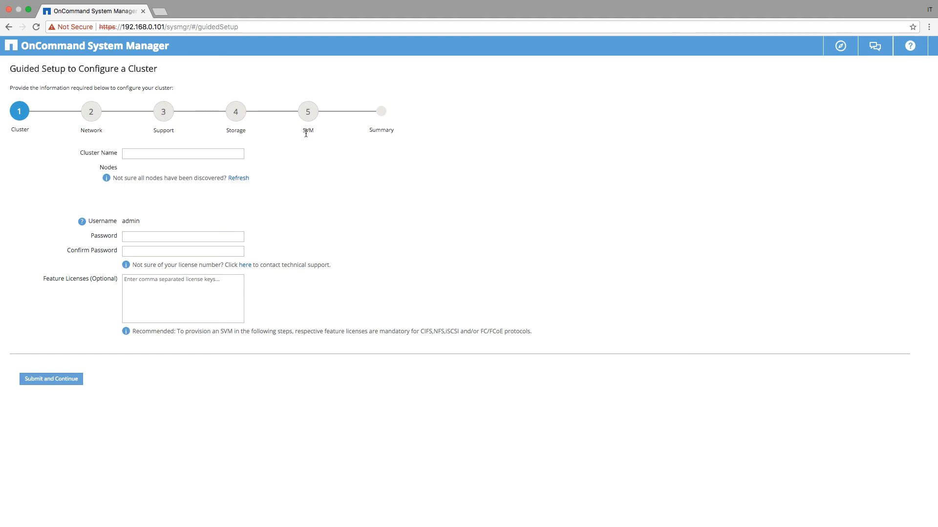
pyautogui.click(156, 156)
pyautogui.write('itrepo-clu')
pyautogui.click(164, 236)
pyautogui.write('•••••••••••••')
pyautogui.click(59, 385)
# Close and terminate the Terminal ping window, then continue setup at the itrepo-clu-n1 console
pyautogui.hotkey('ctrl', 'Left')
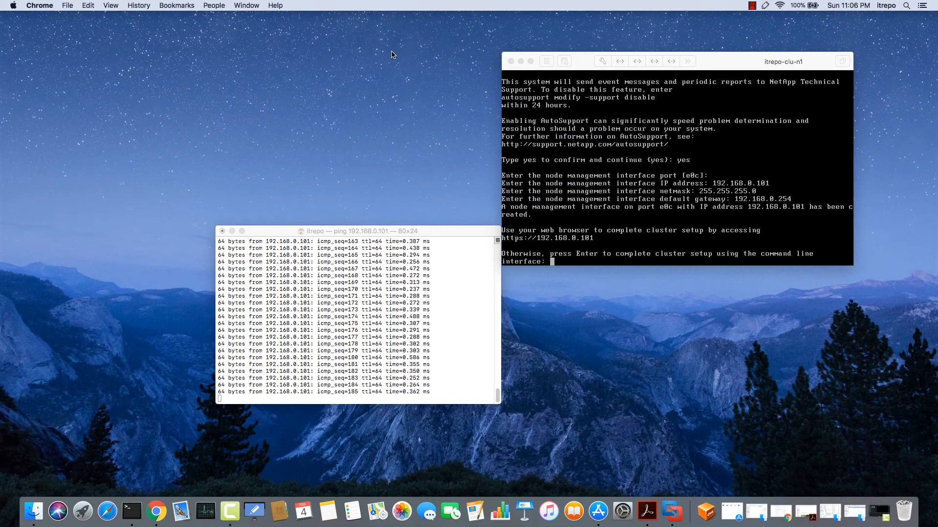
pyautogui.moveTo(577, 57); pyautogui.dragTo(353, 100)
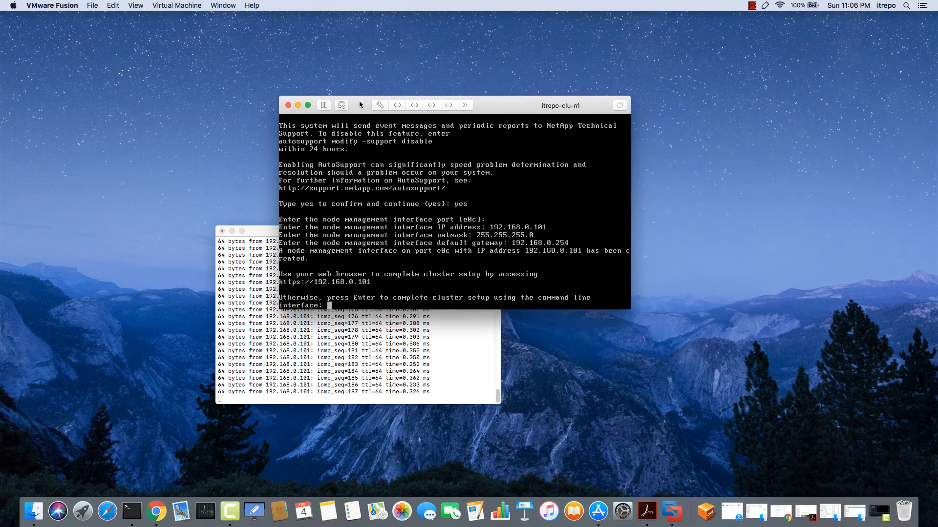
pyautogui.click(222, 231)
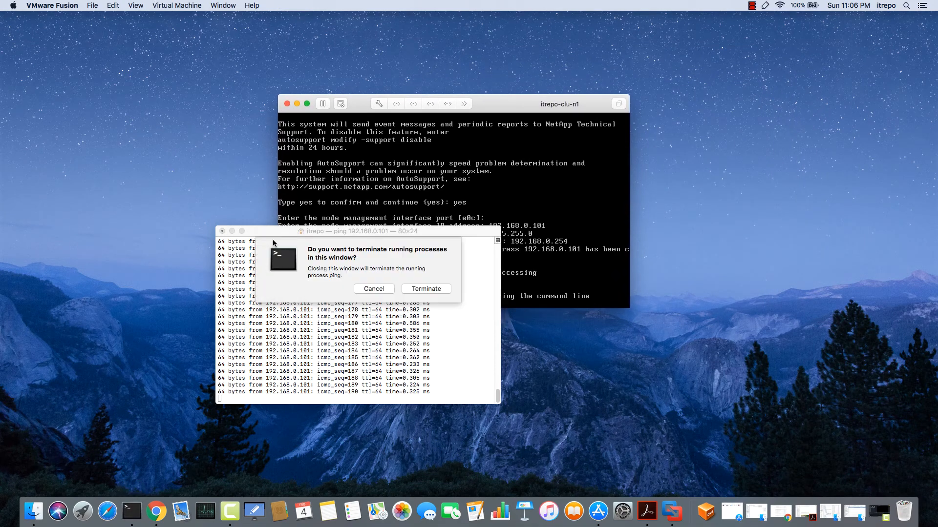
pyautogui.click(423, 289)
pyautogui.moveTo(486, 101); pyautogui.dragTo(435, 96)
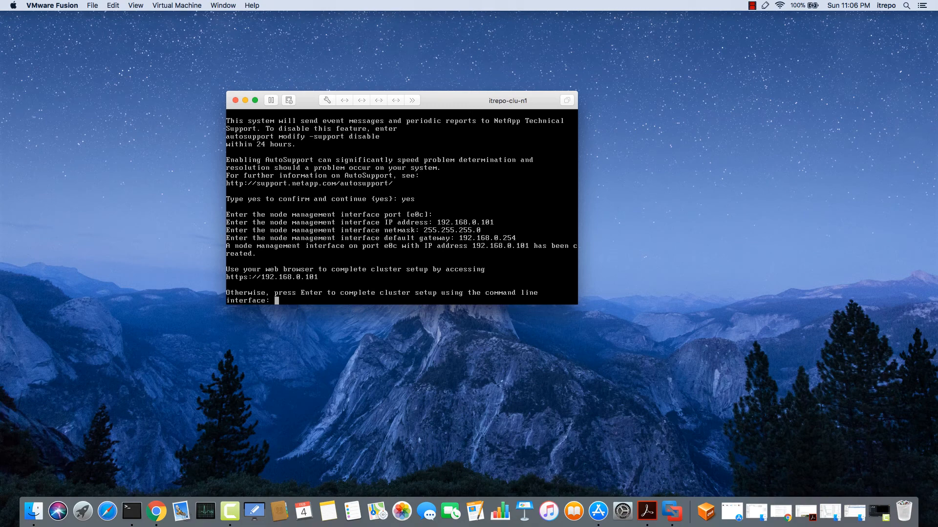
pyautogui.press('Return')
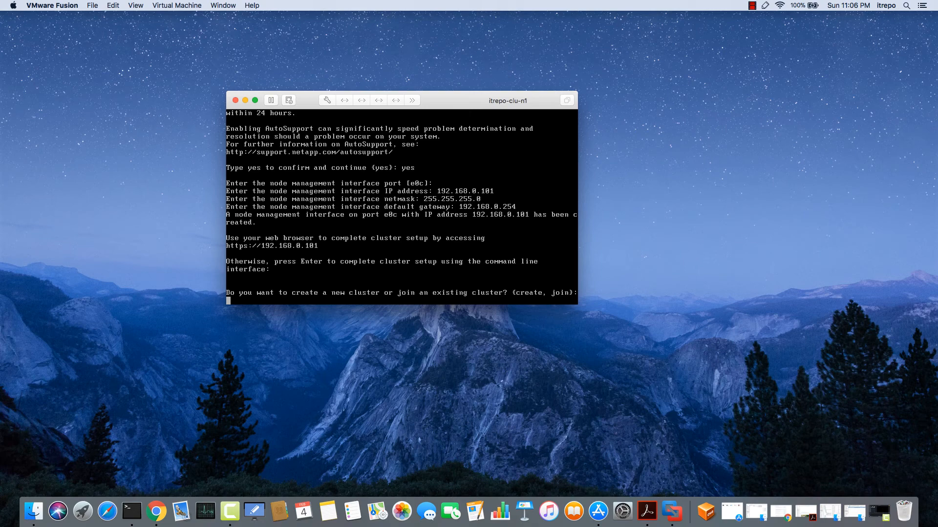
# Choose create, keep single-node no and default network settings, and confirm the admin password
pyautogui.write('create')
pyautogui.press('Return')
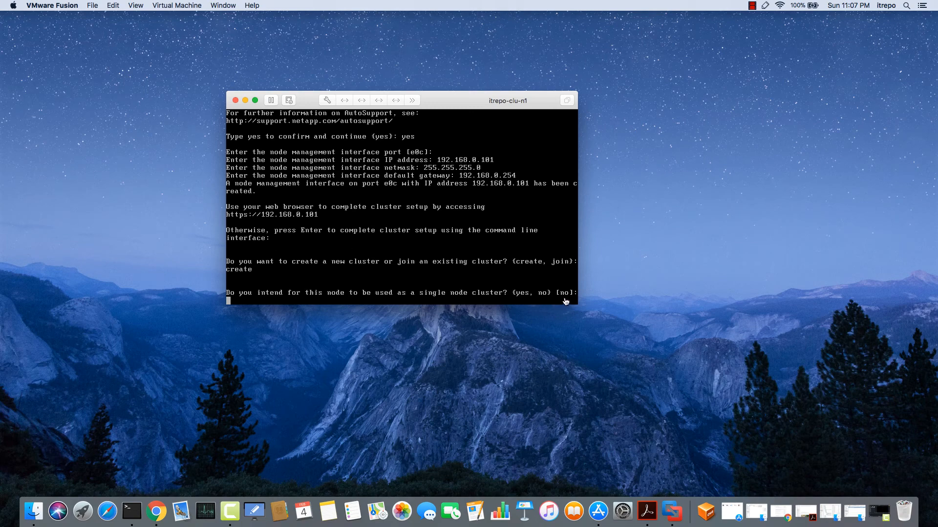
pyautogui.press('Return')
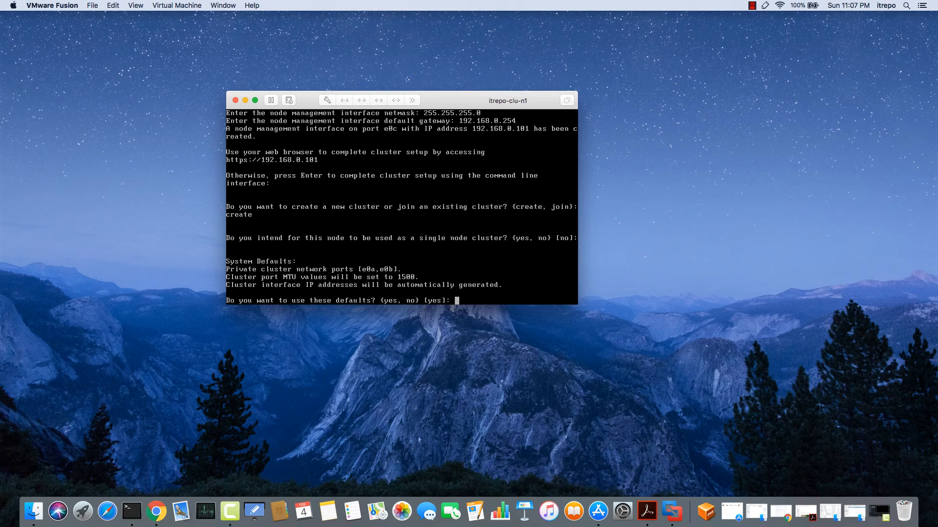
pyautogui.press('Return')
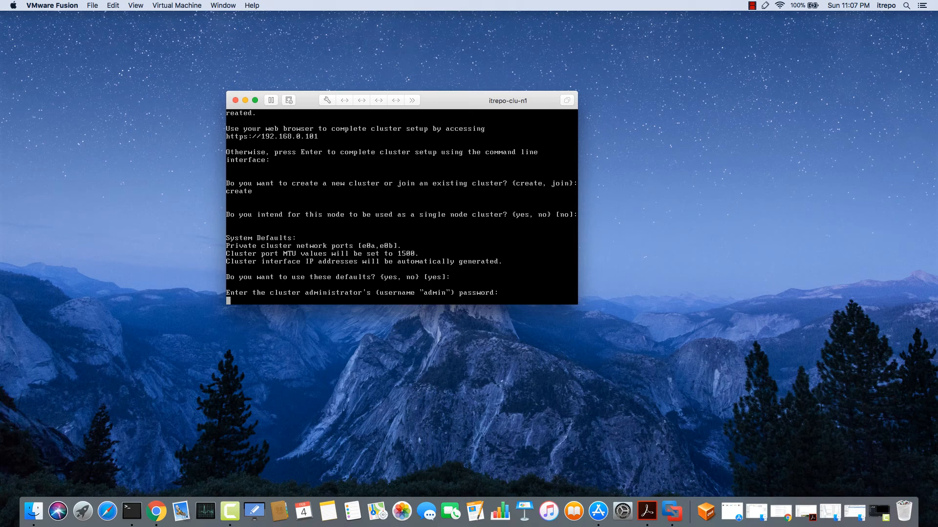
pyautogui.press('Return')
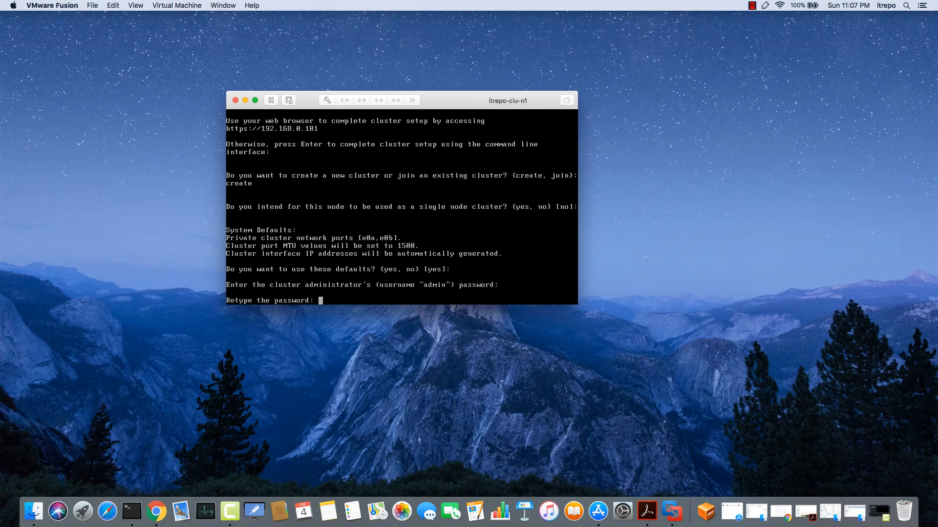
pyautogui.press('Return')
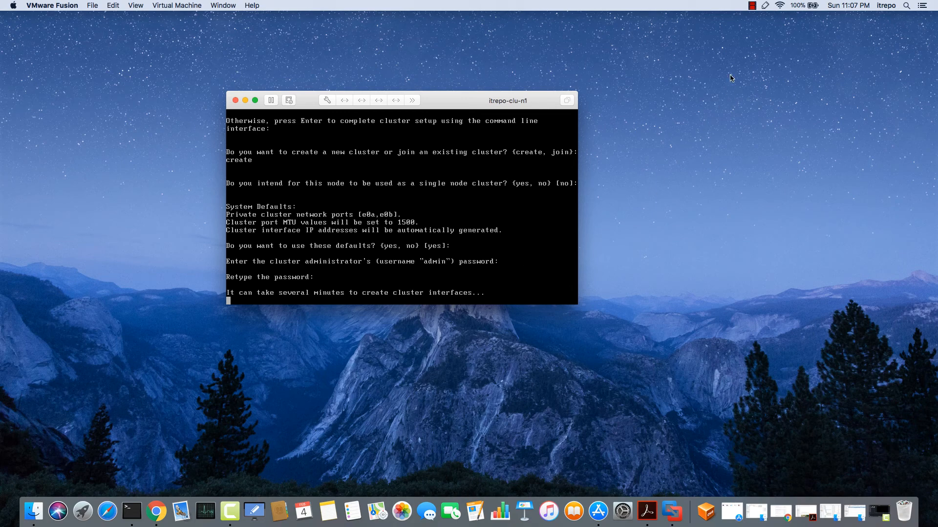
pyautogui.click(752, 7)
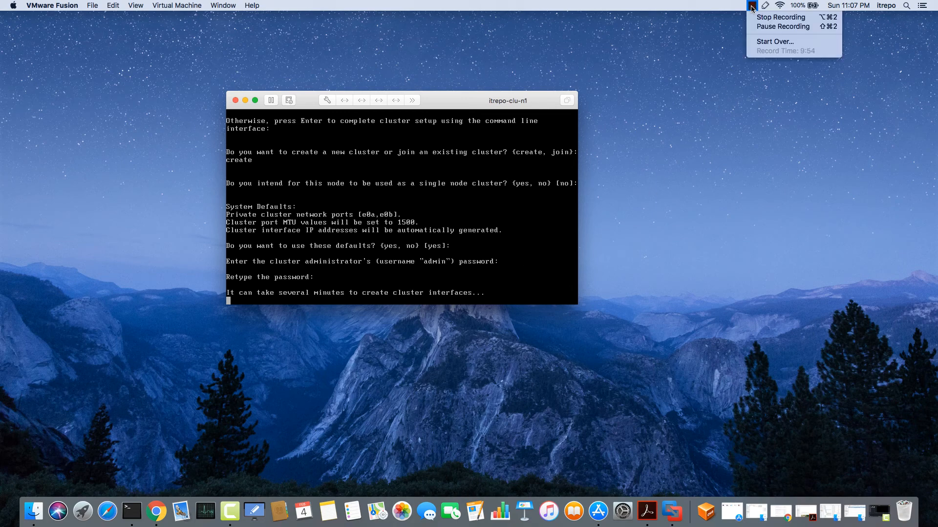
pyautogui.click(771, 27)
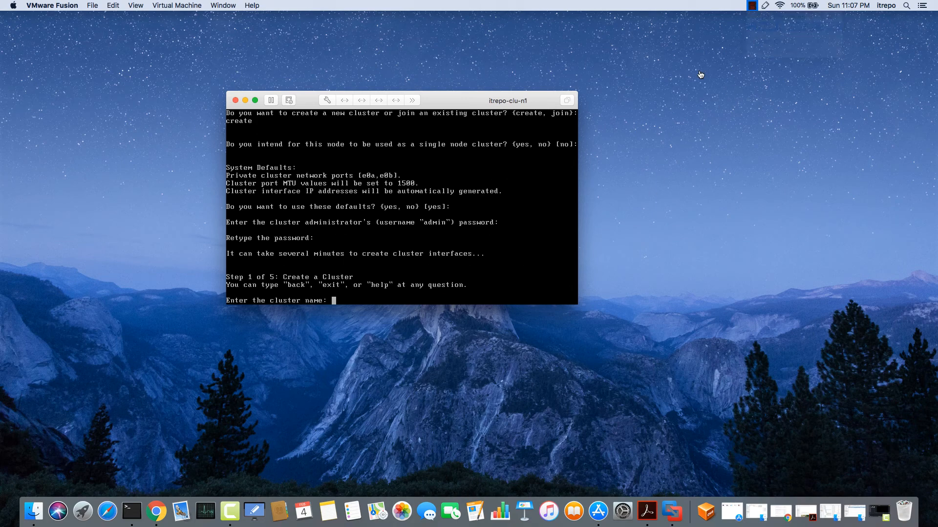
# Name the cluster itrepo-clu and skip the additional feature license key prompt
pyautogui.click(334, 306)
pyautogui.write('itrepo-clu')
pyautogui.press('Return')
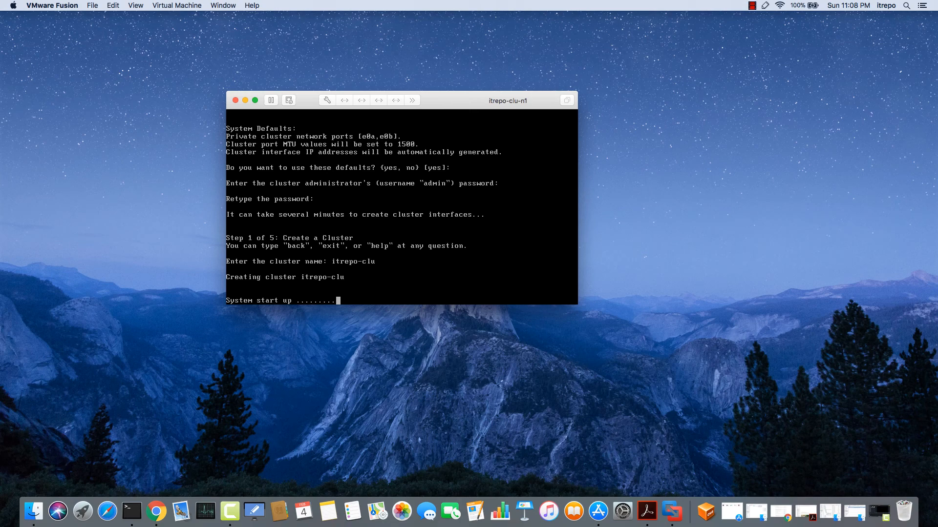
pyautogui.click(752, 5)
pyautogui.click(782, 27)
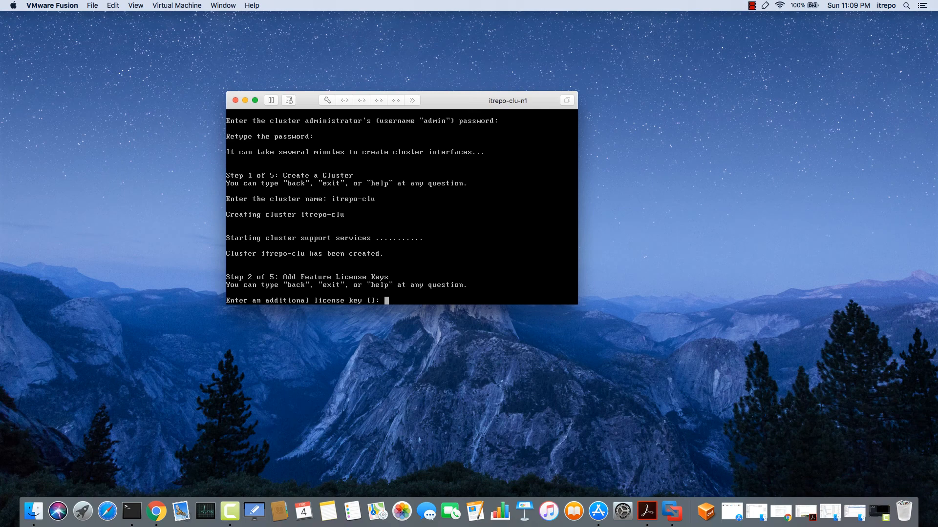
pyautogui.press('Return')
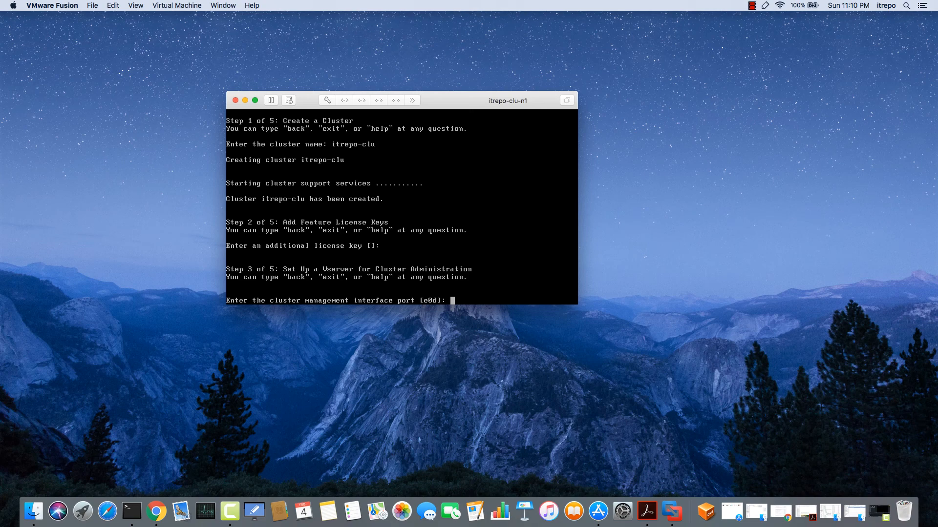
# Set the cluster management interface on port e0d to 192.168.0.100, netmask 255.255.255.0
pyautogui.press('Return')
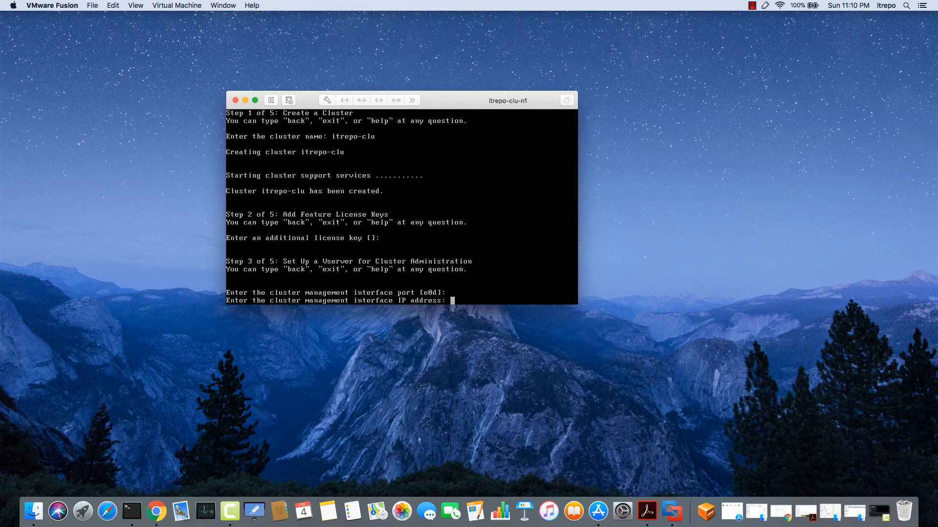
pyautogui.write('192.168.0.100')
pyautogui.press('Return')
pyautogui.write('255.255.')
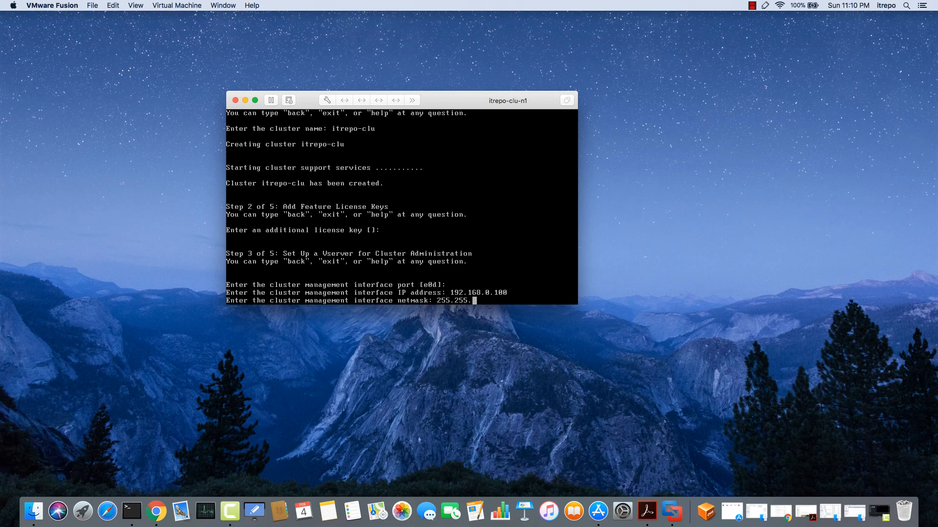
pyautogui.write('255.0')
pyautogui.press('Return')
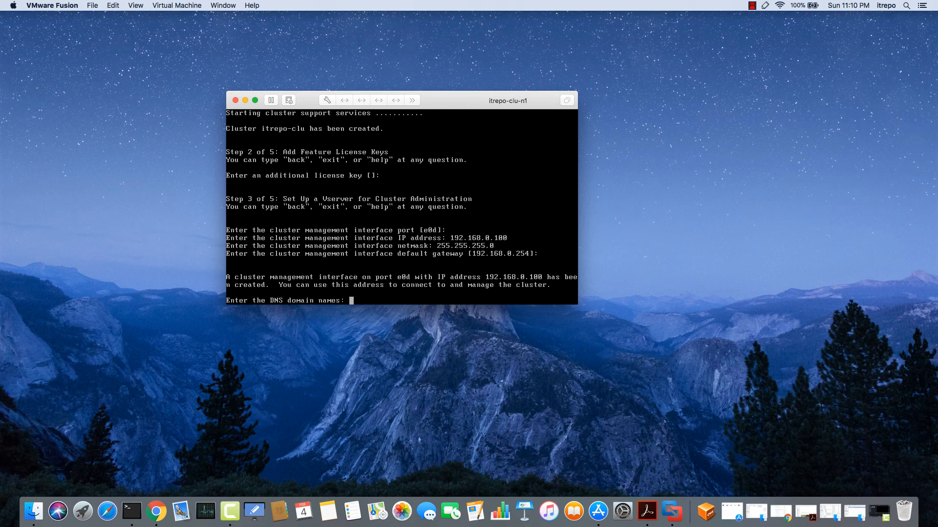
# Enter 192.168.0.1 for DNS, leave name servers blank, and set location Vancouver
pyautogui.write('192.168.0.1')
pyautogui.press('Return')
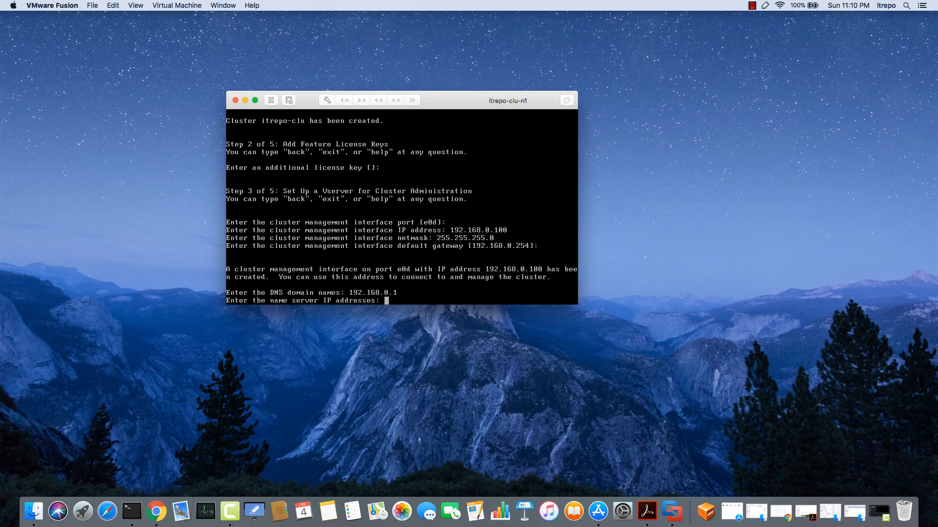
pyautogui.press('Return')
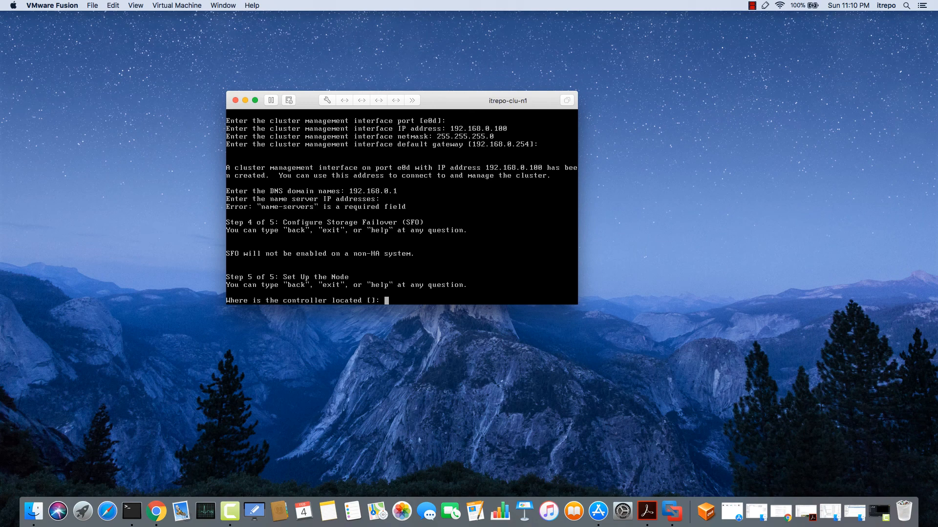
pyautogui.write('Vancouver')
pyautogui.press('Return')
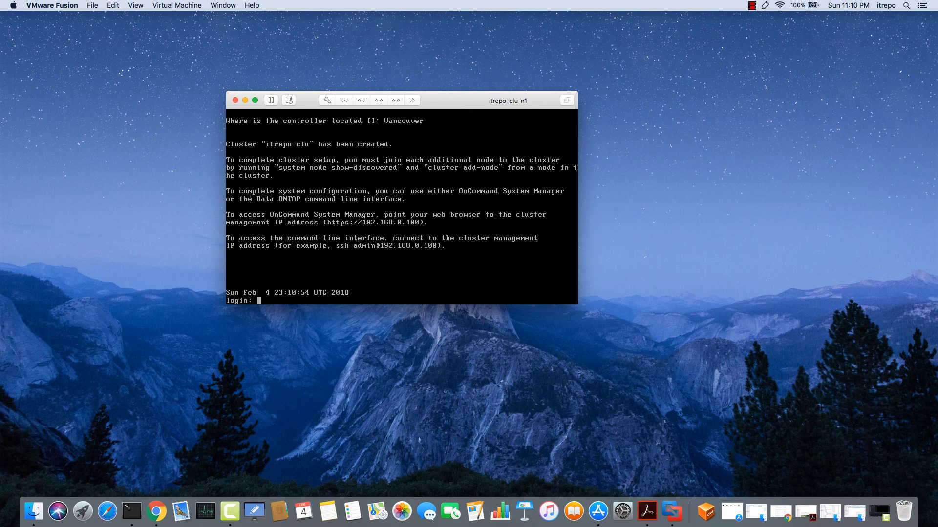
pyautogui.press('Escape')
pyautogui.press('BackSpace')
pyautogui.press('BackSpace')
pyautogui.press('BackSpace')
pyautogui.press('Return')
pyautogui.press('Return')
pyautogui.press('Return')
pyautogui.press('Return')
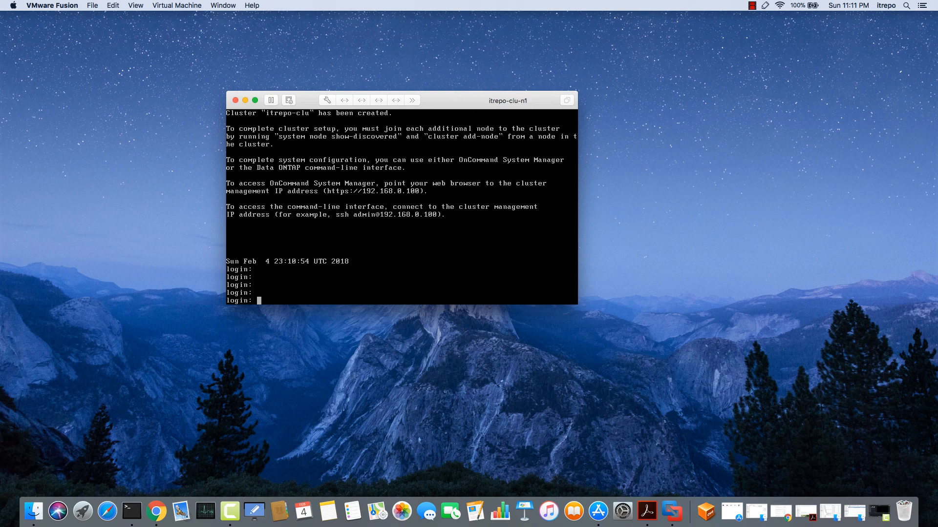
pyautogui.press('Down')
# Open a new Chrome window and load the address 192.168.0.100
pyautogui.click(155, 516)
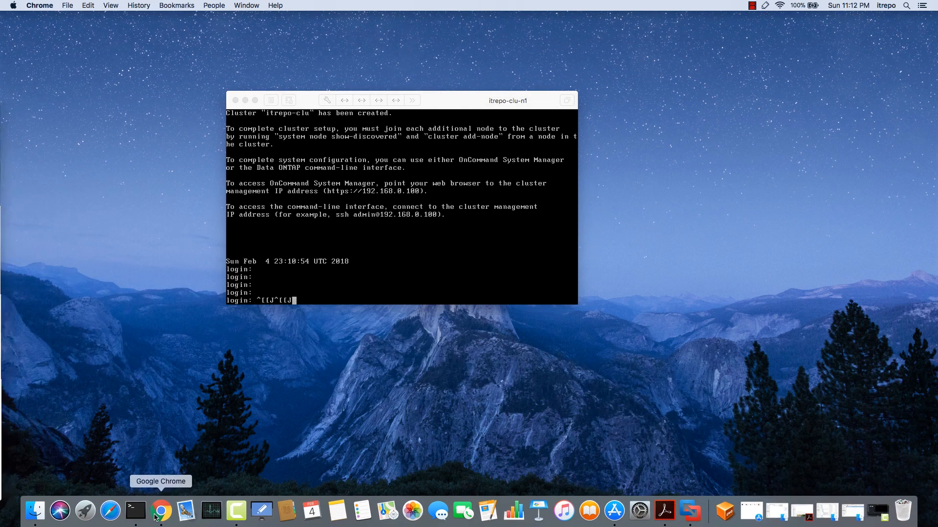
pyautogui.rightClick(155, 516)
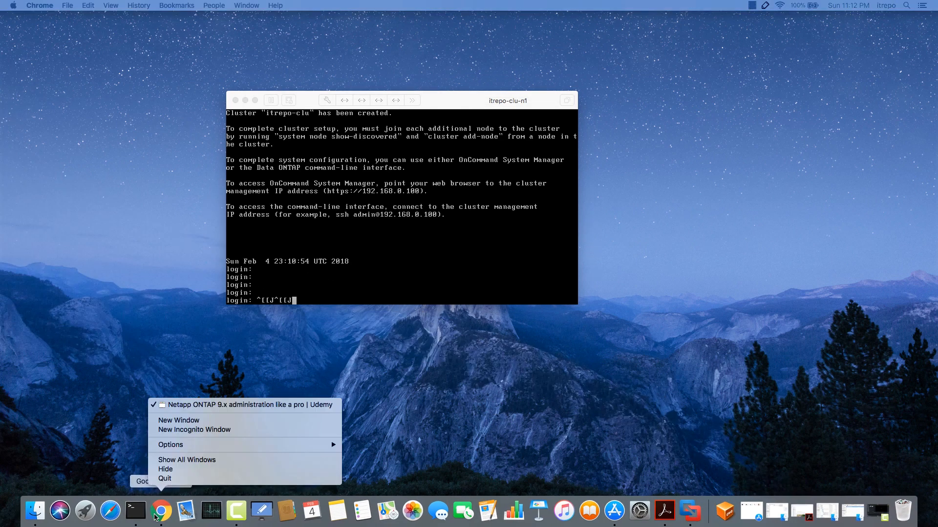
pyautogui.click(186, 419)
pyautogui.write('1')
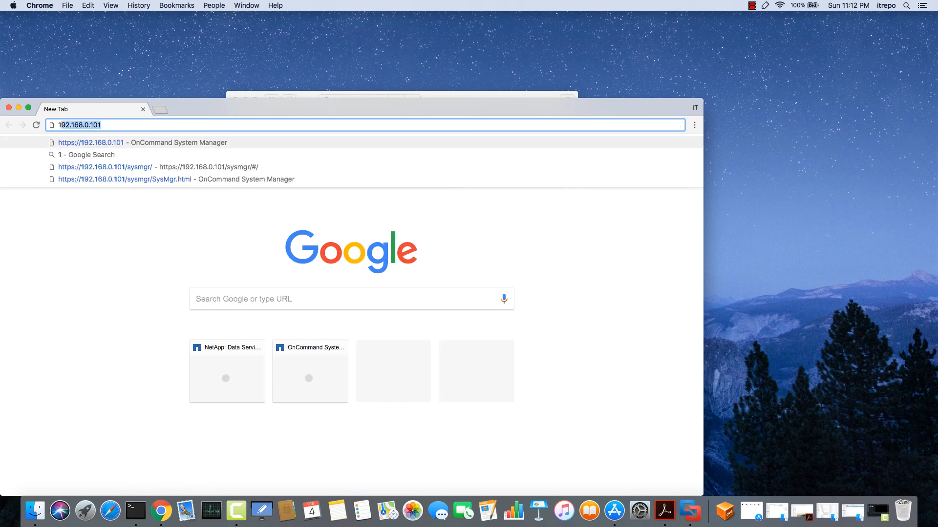
pyautogui.write('92.168.0.100')
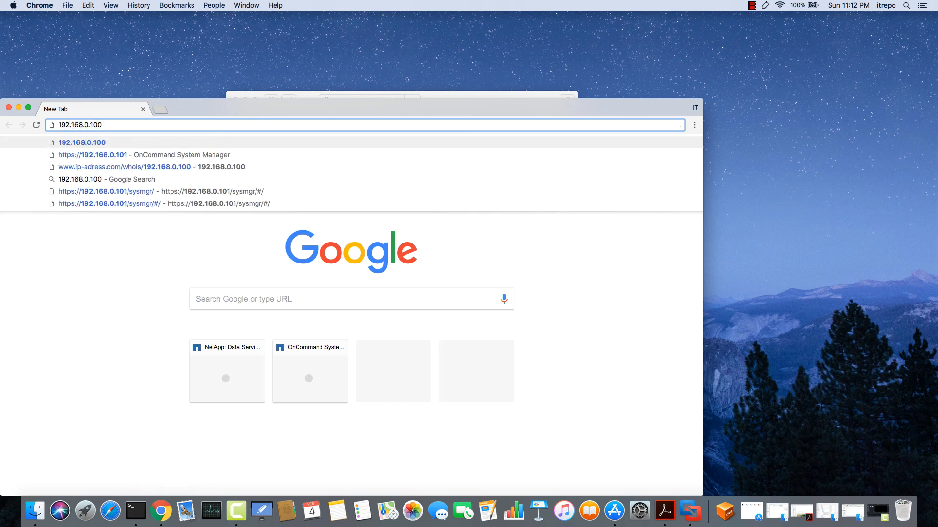
pyautogui.press('Return')
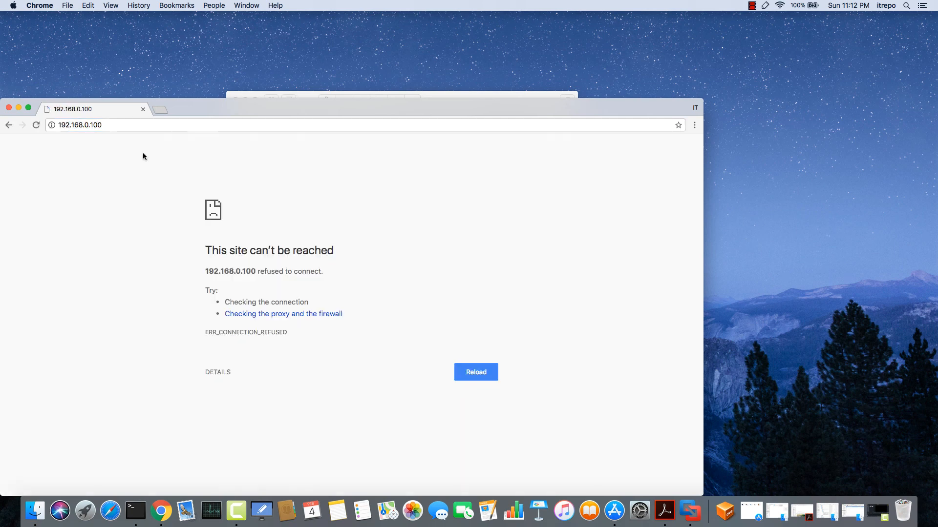
pyautogui.click(151, 124)
pyautogui.moveTo(84, 111); pyautogui.dragTo(238, 61)
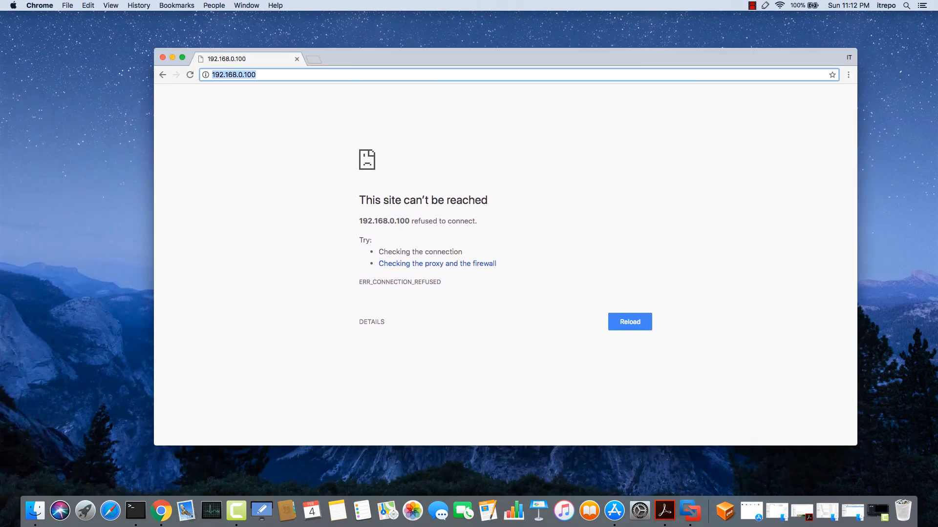
pyautogui.press('Left')
pyautogui.write('https://')
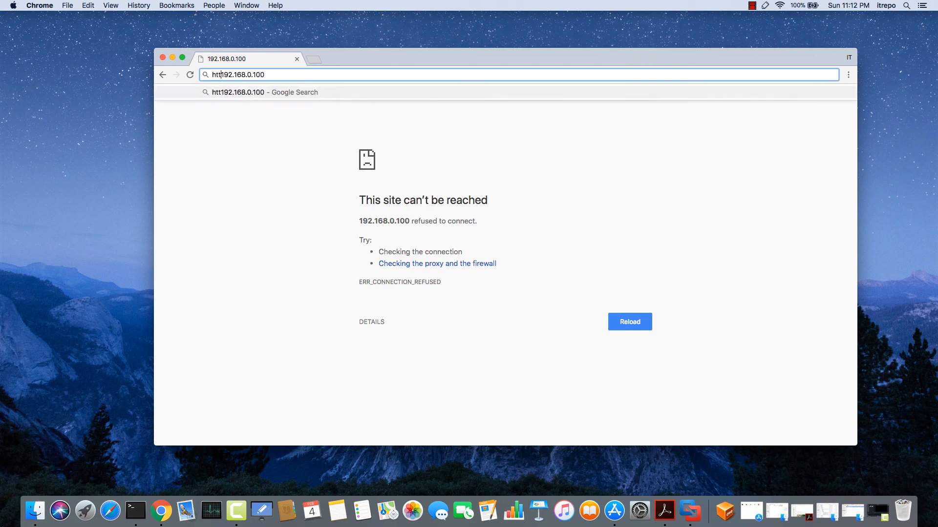
pyautogui.press('Return')
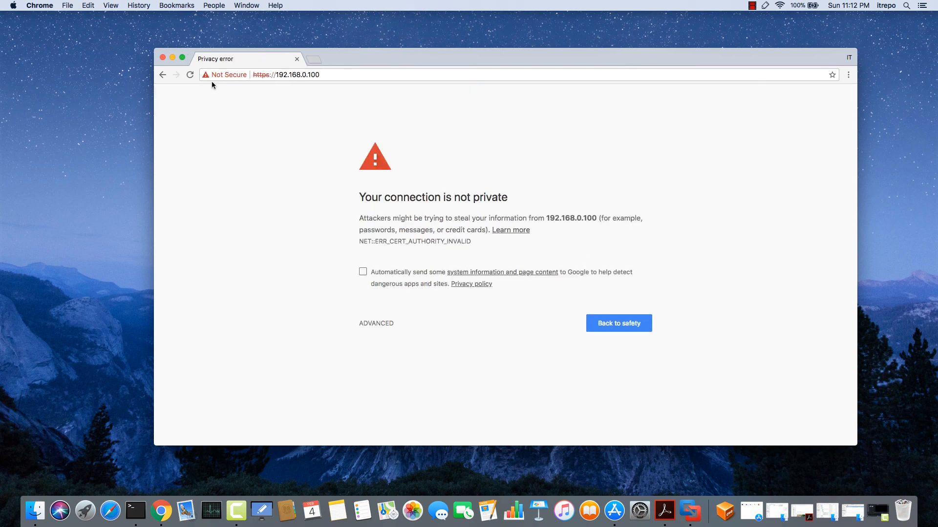
pyautogui.click(376, 324)
pyautogui.click(416, 400)
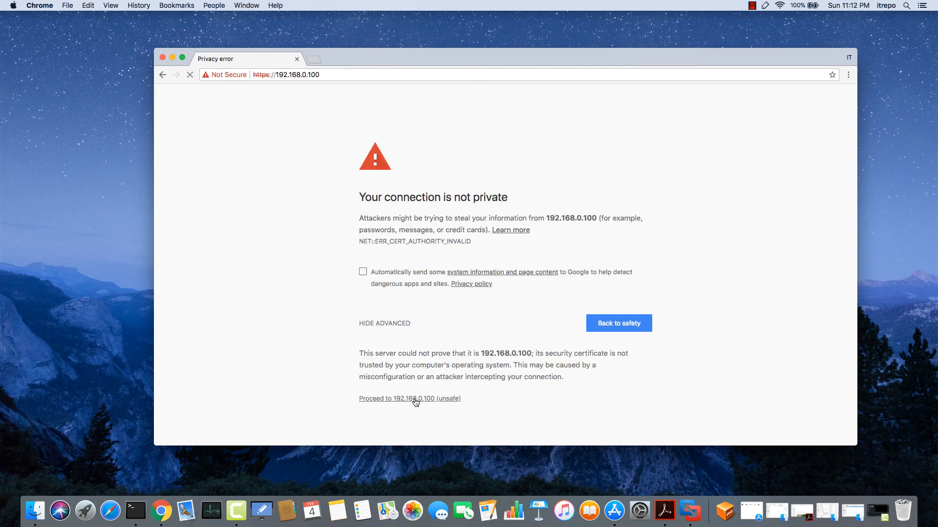
pyautogui.click(182, 57)
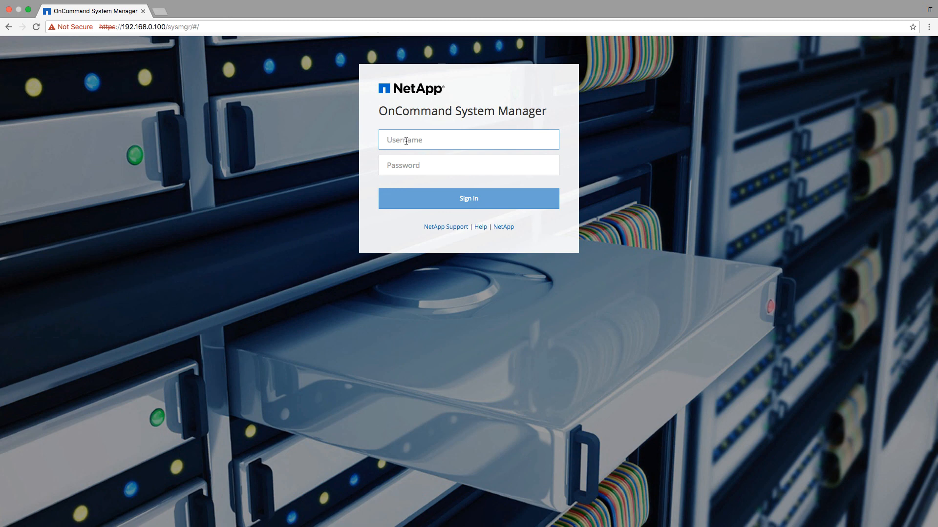
# Sign in to System Manager with username admin and the cluster admin password
pyautogui.write('admin')
pyautogui.press('Tab')
pyautogui.write('****')
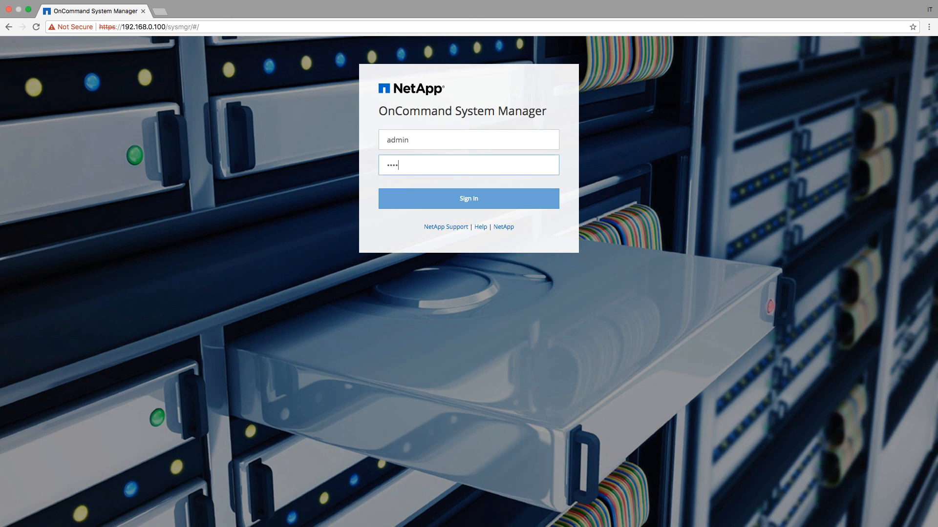
pyautogui.write('**')
pyautogui.press('Return')
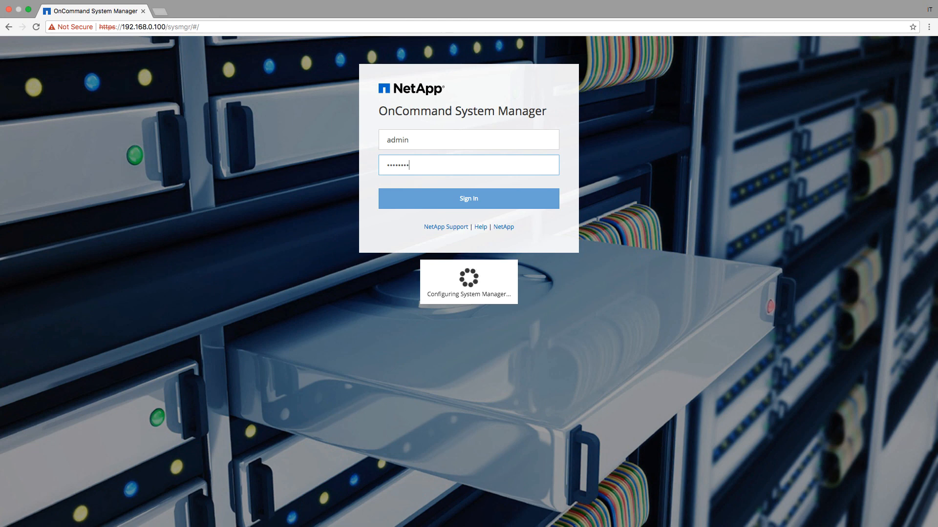